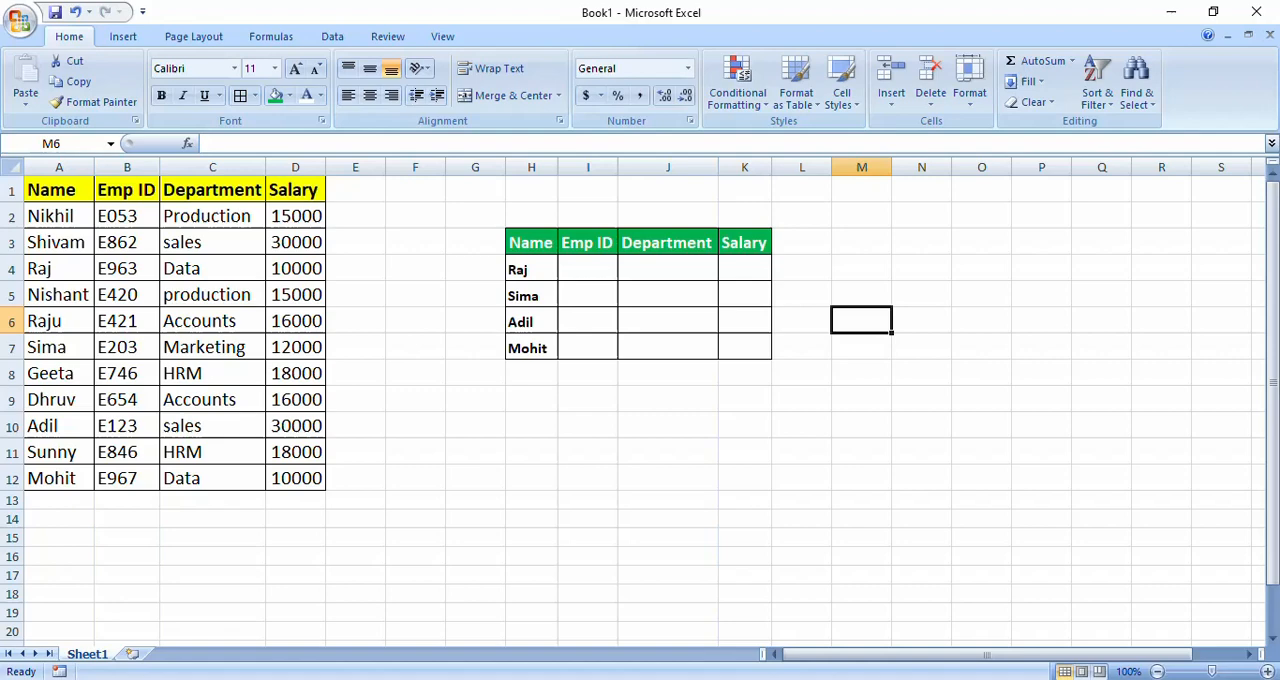
key("Left")
key("Left")
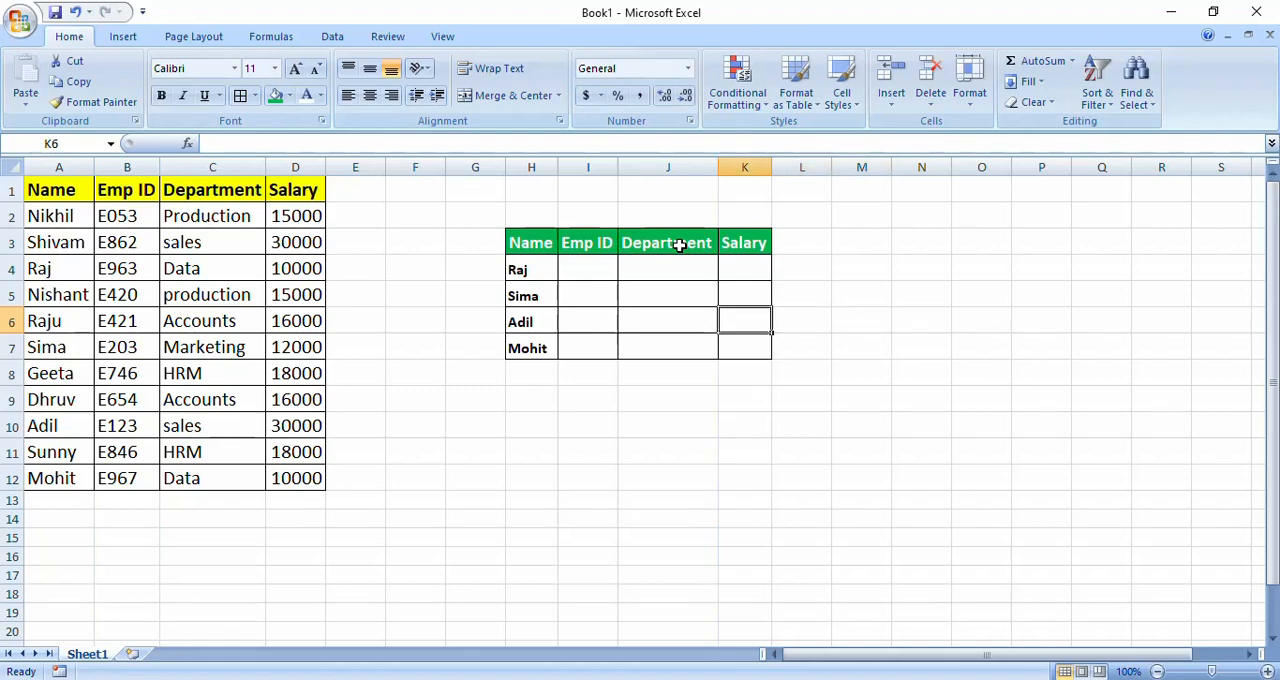
key("Left")
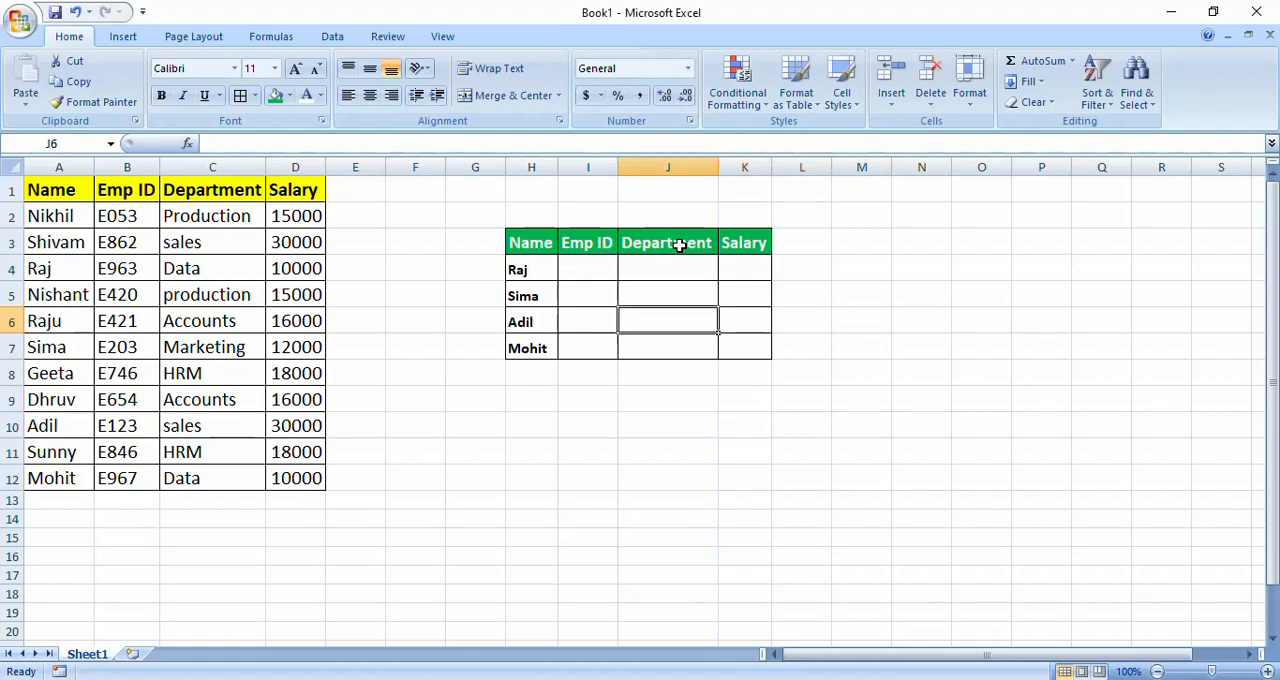
key("Left")
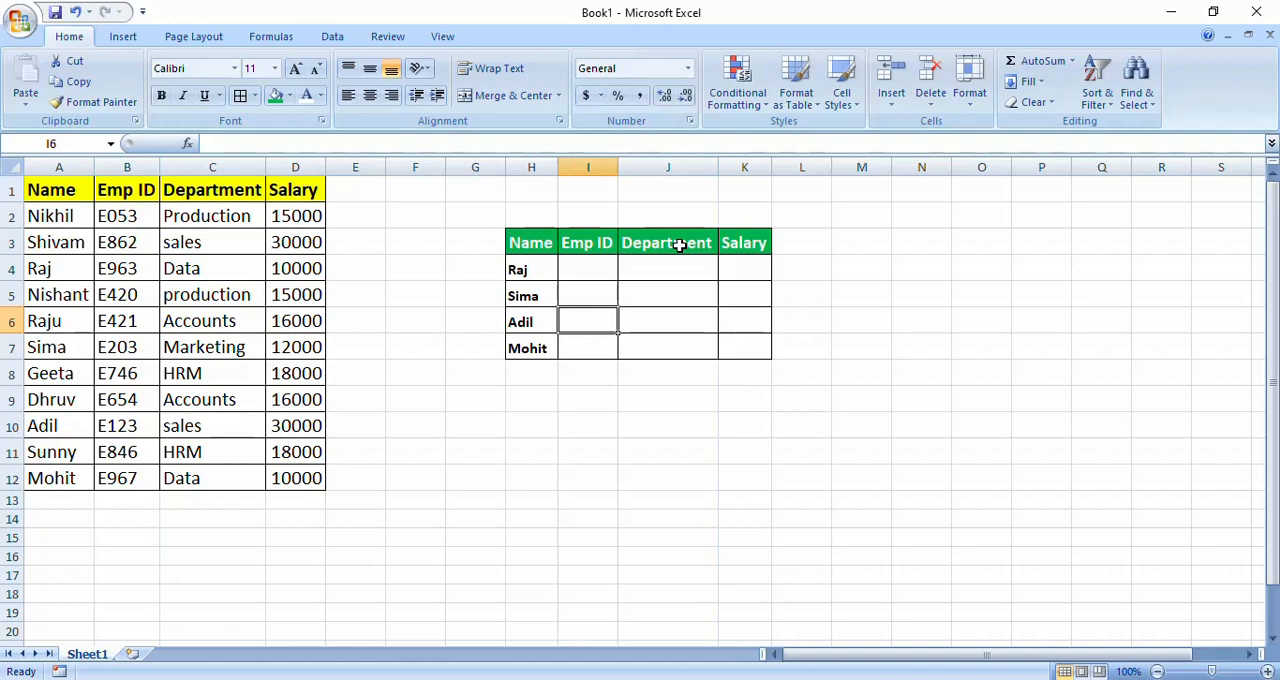
key("Left")
key("Left")
key("Left")
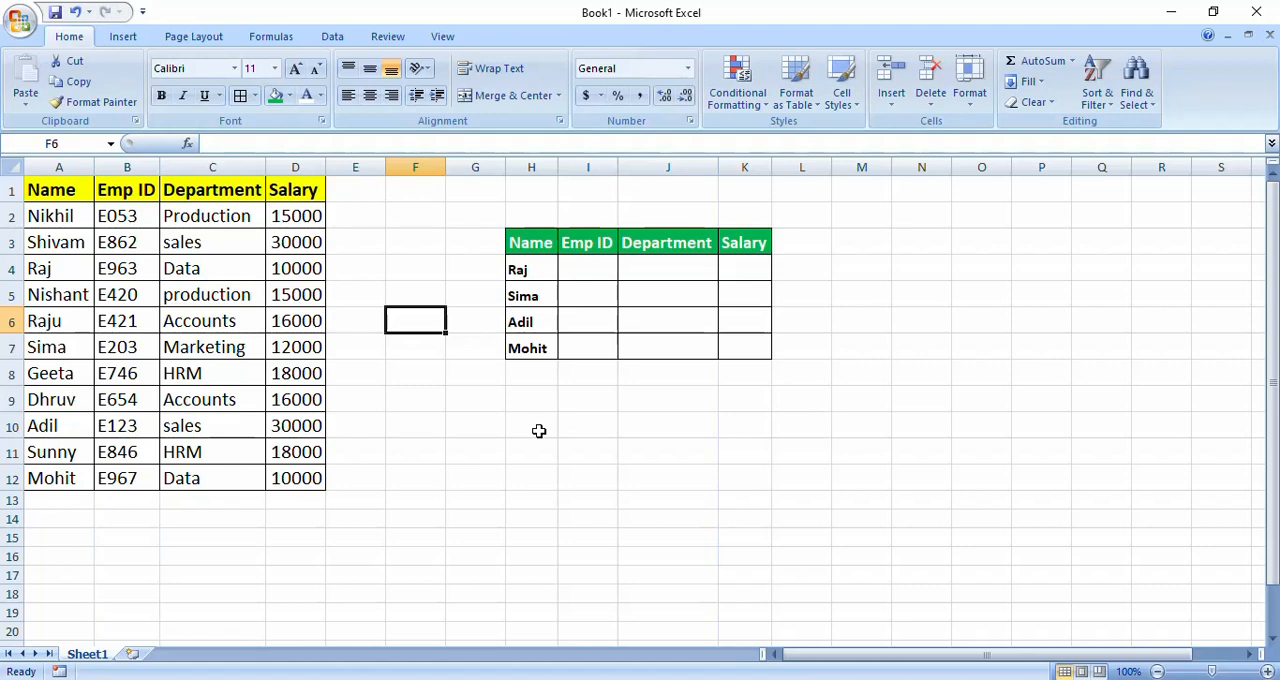
left_click(431, 221)
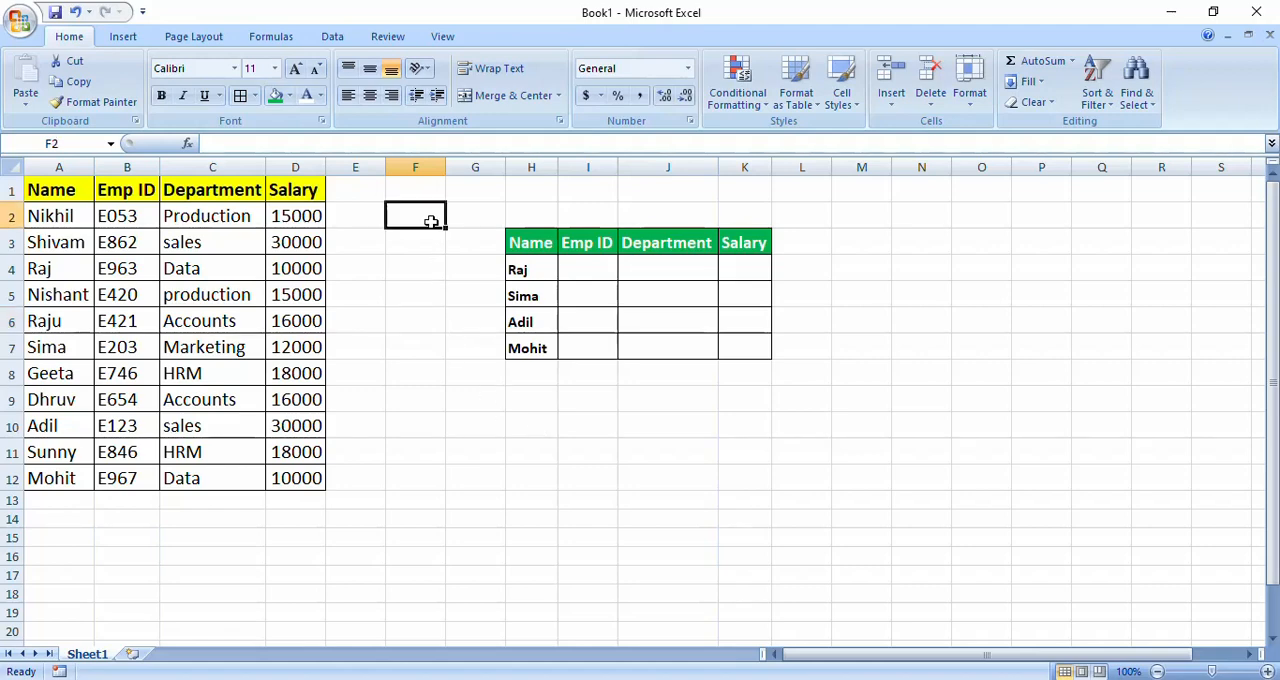
left_click(420, 291)
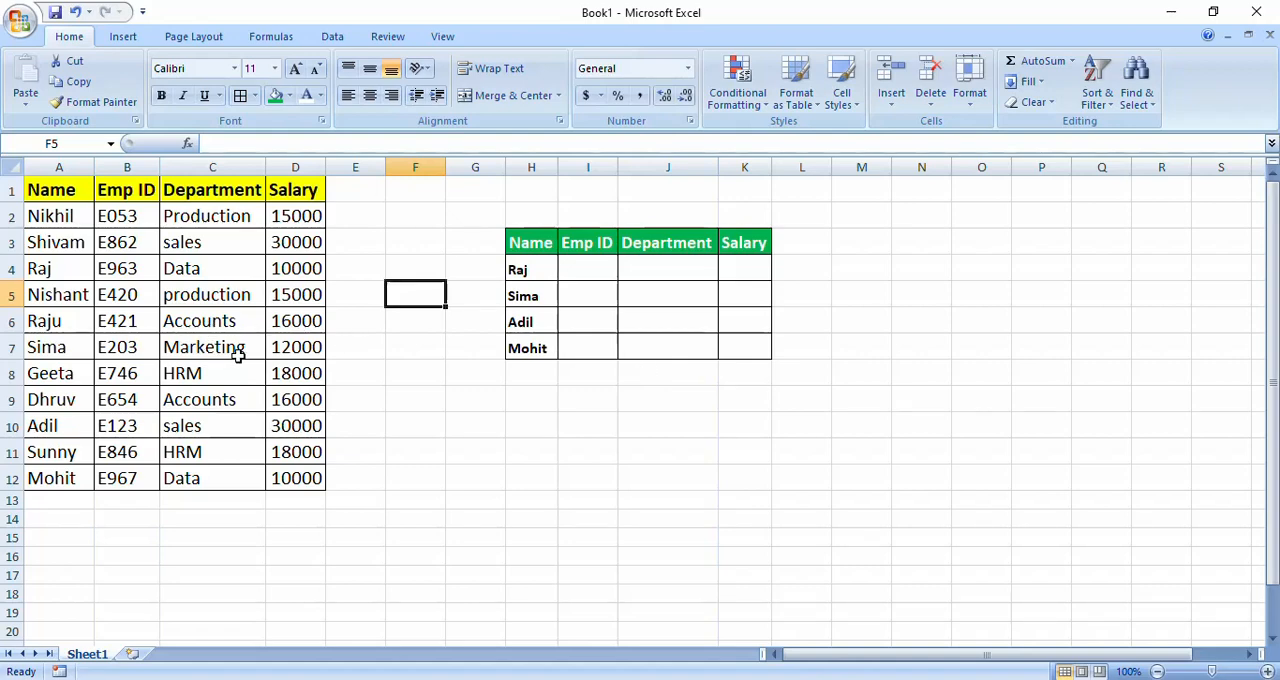
- Enter the exact-match formula =VLOOKUP(H4,A2:D12,2,0) in cell I4 to look up the first employee's Emp ID
left_click(582, 280)
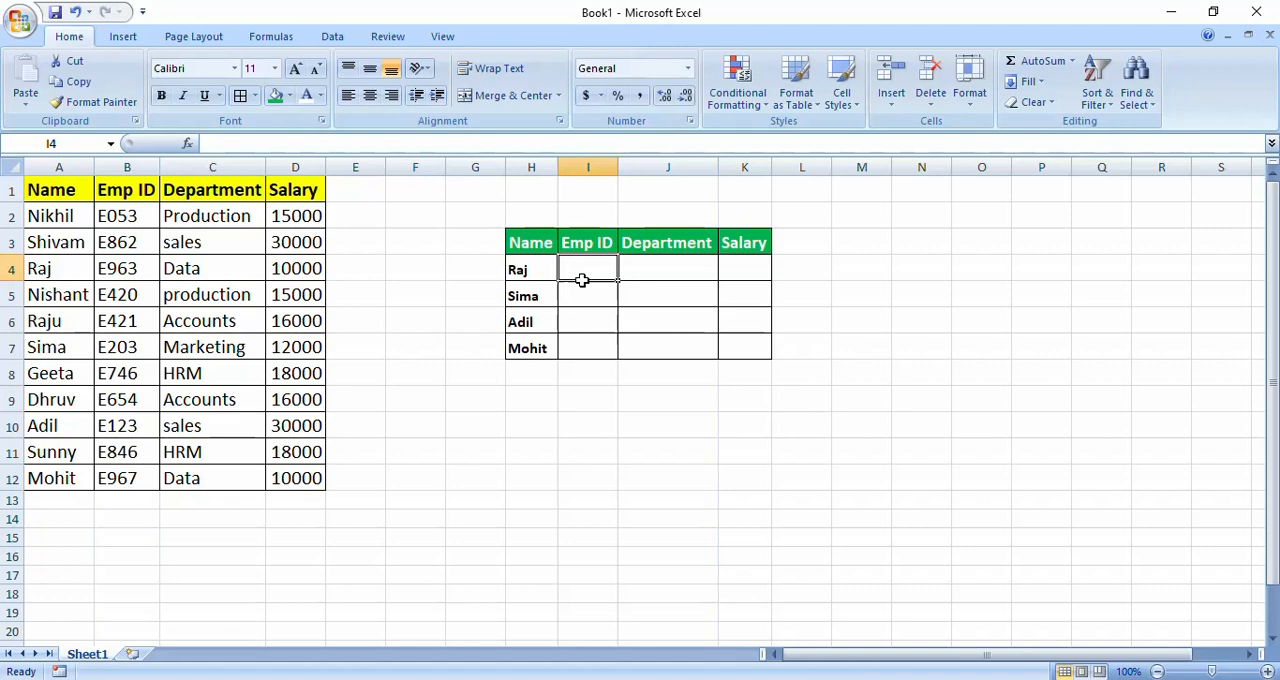
type("=")
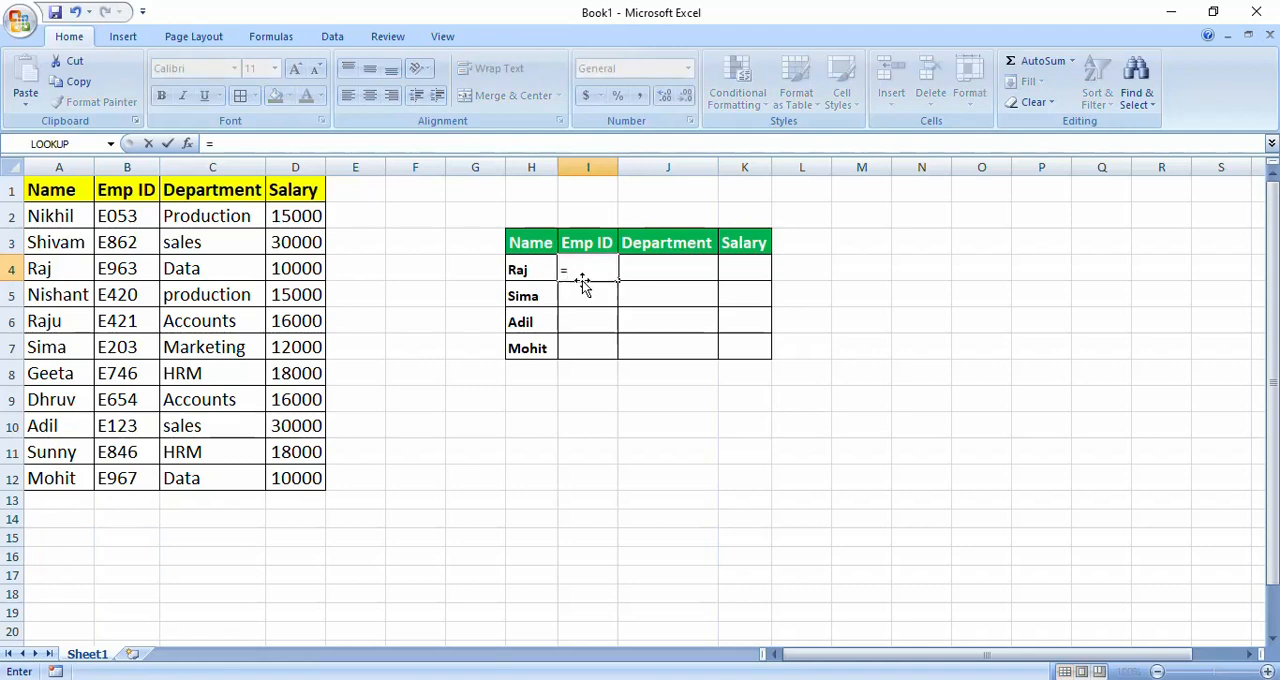
type("vl")
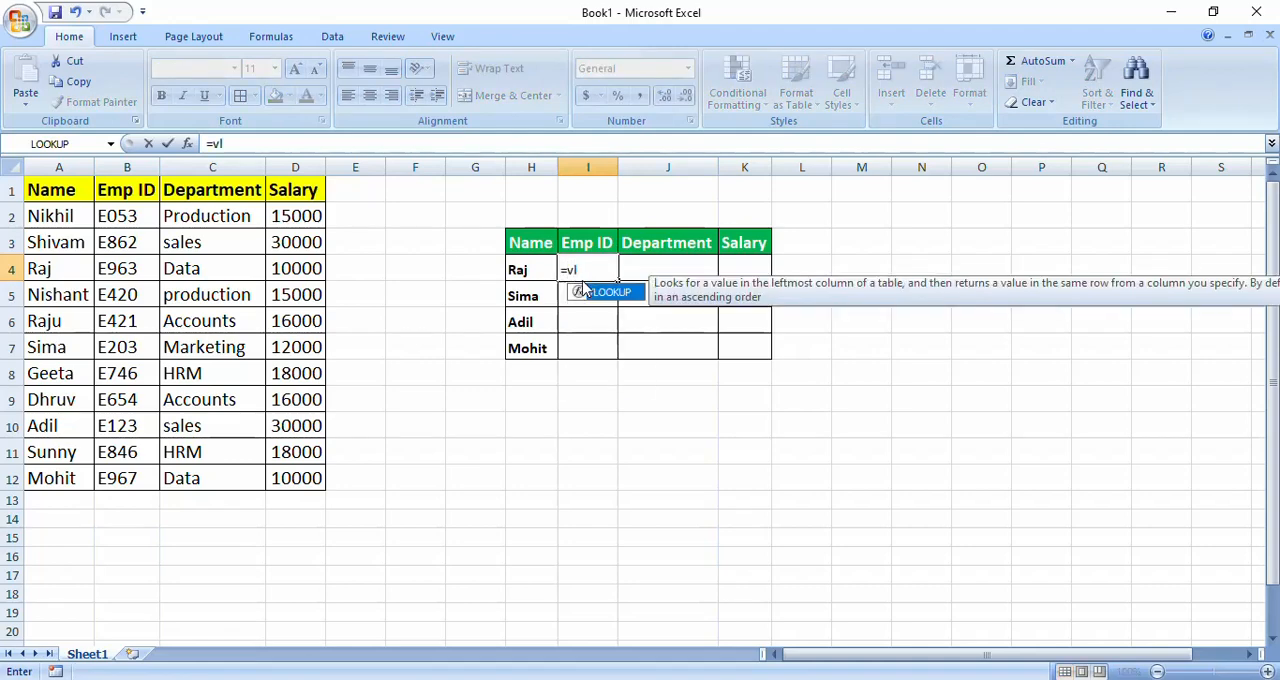
key("Tab")
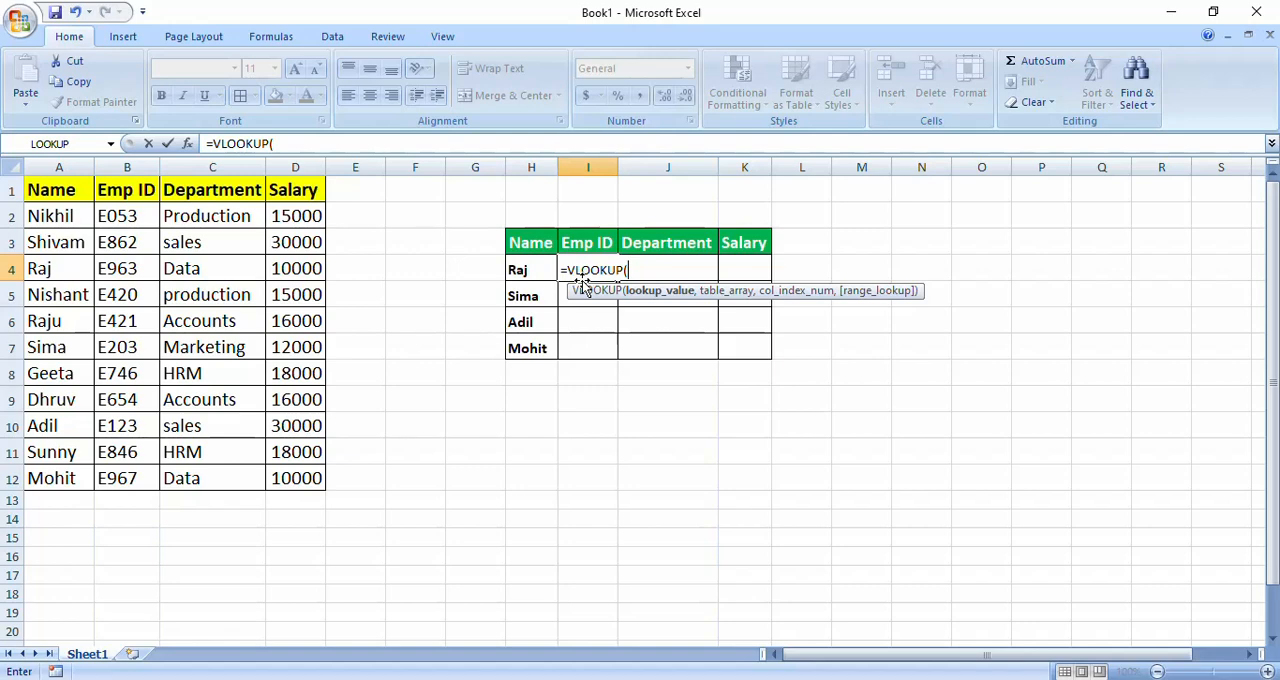
left_click(525, 270)
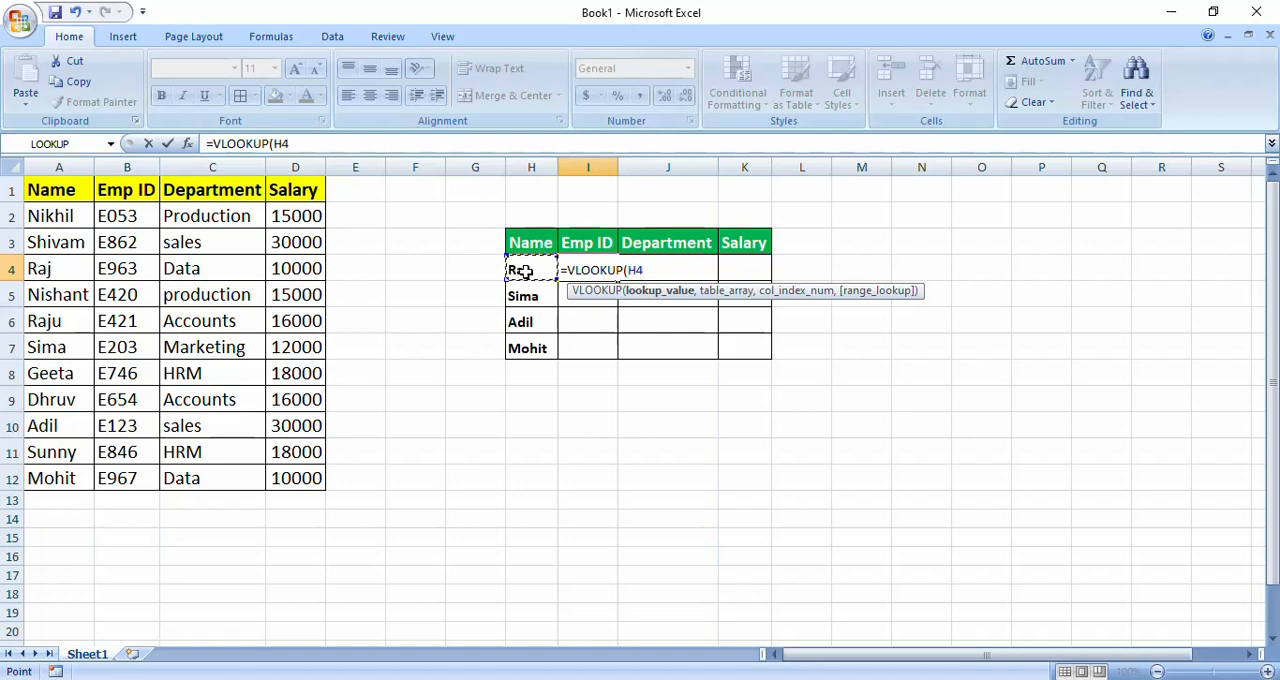
type(",")
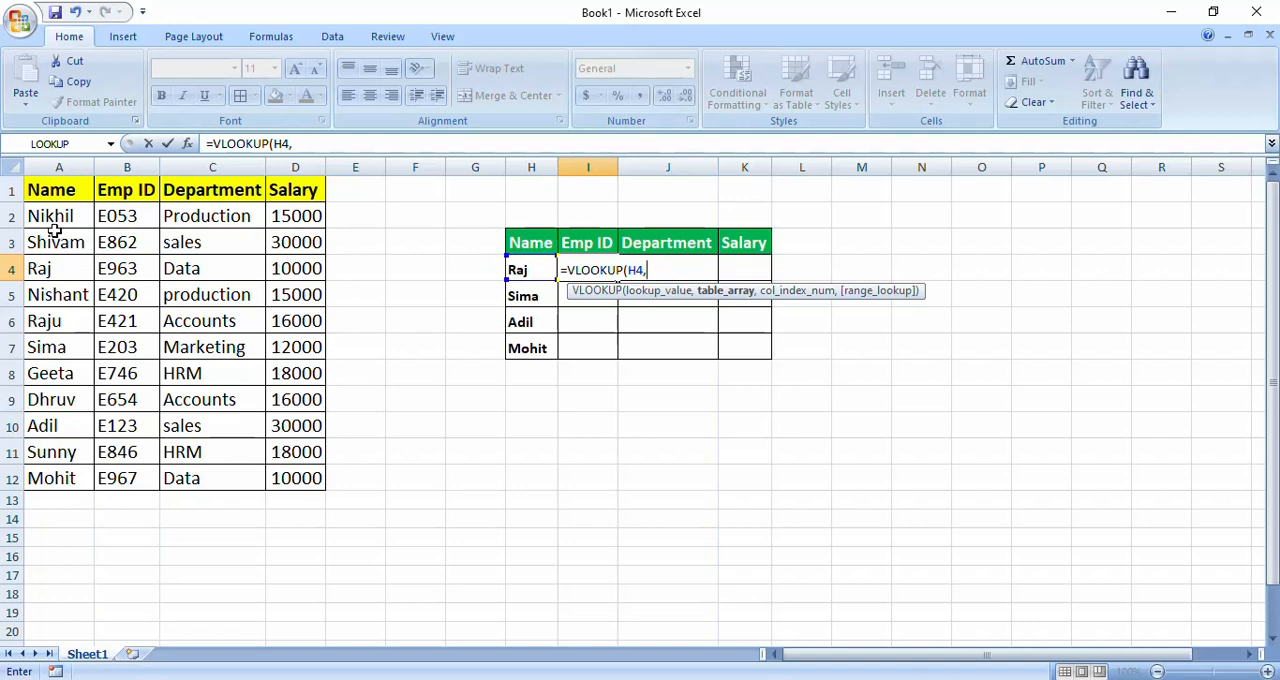
left_click_drag(42, 214, 283, 482)
type(",")
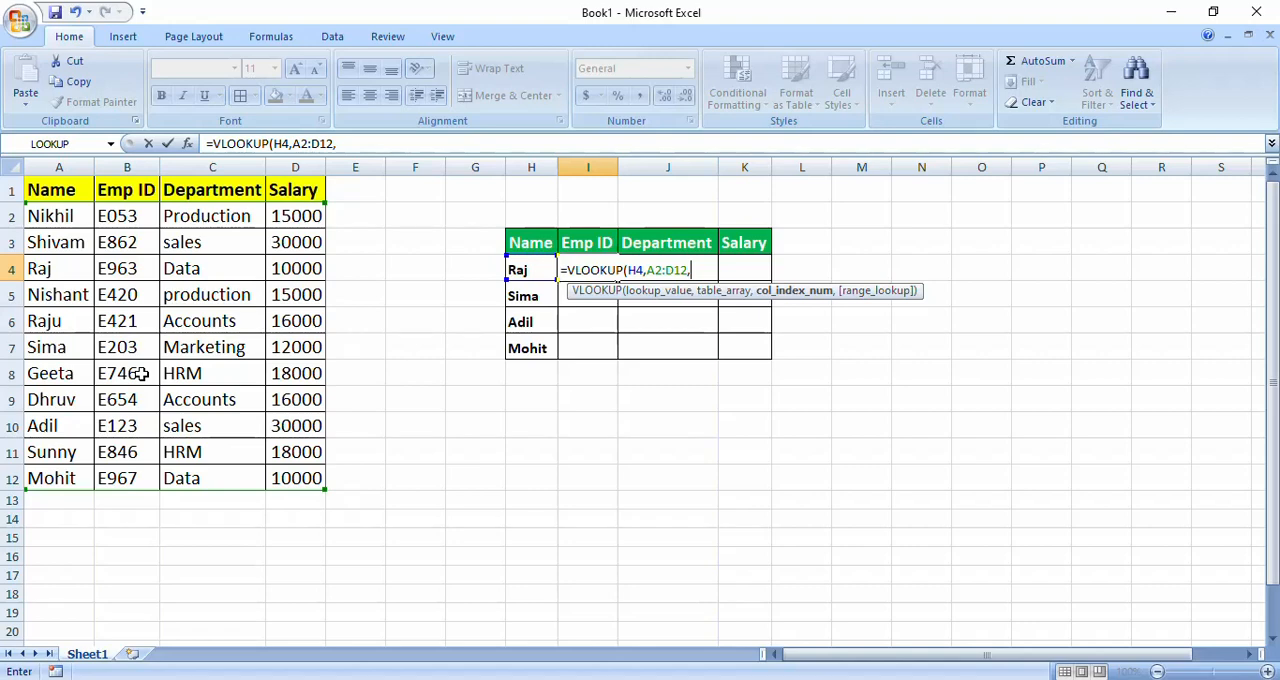
type("2,")
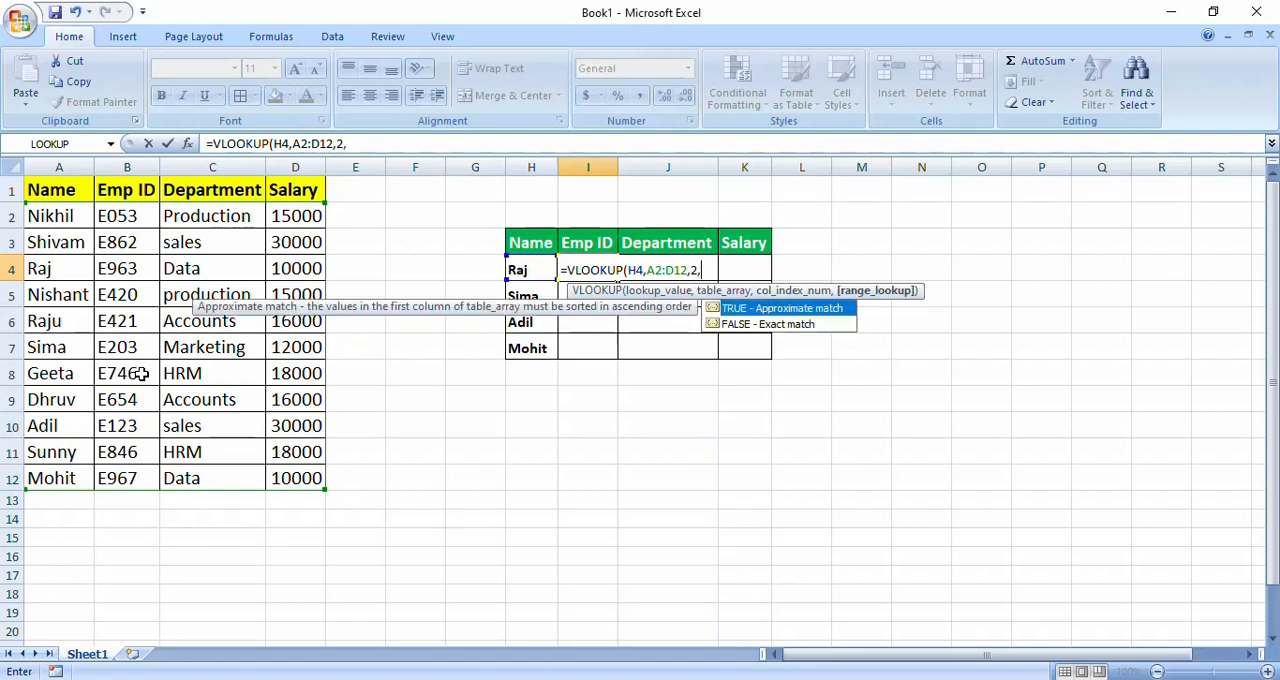
type("0)")
key("Return")
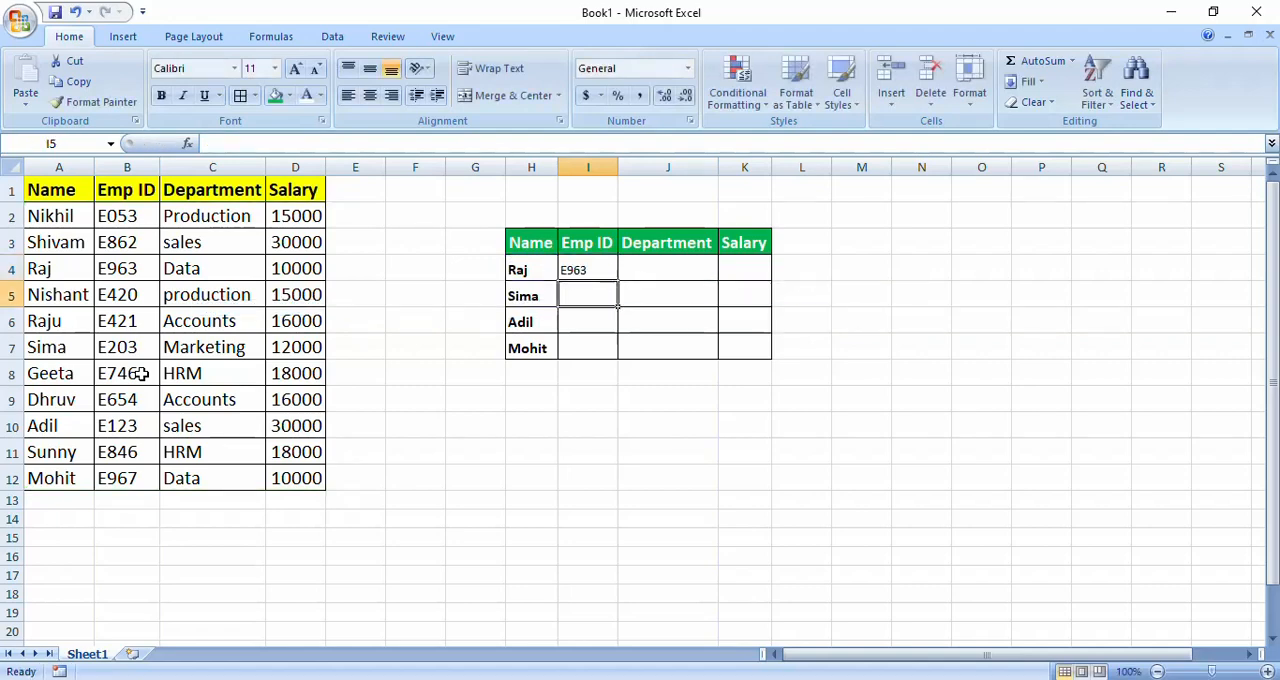
- Fill the Emp ID lookup formula from I4 down through I7
key("Up")
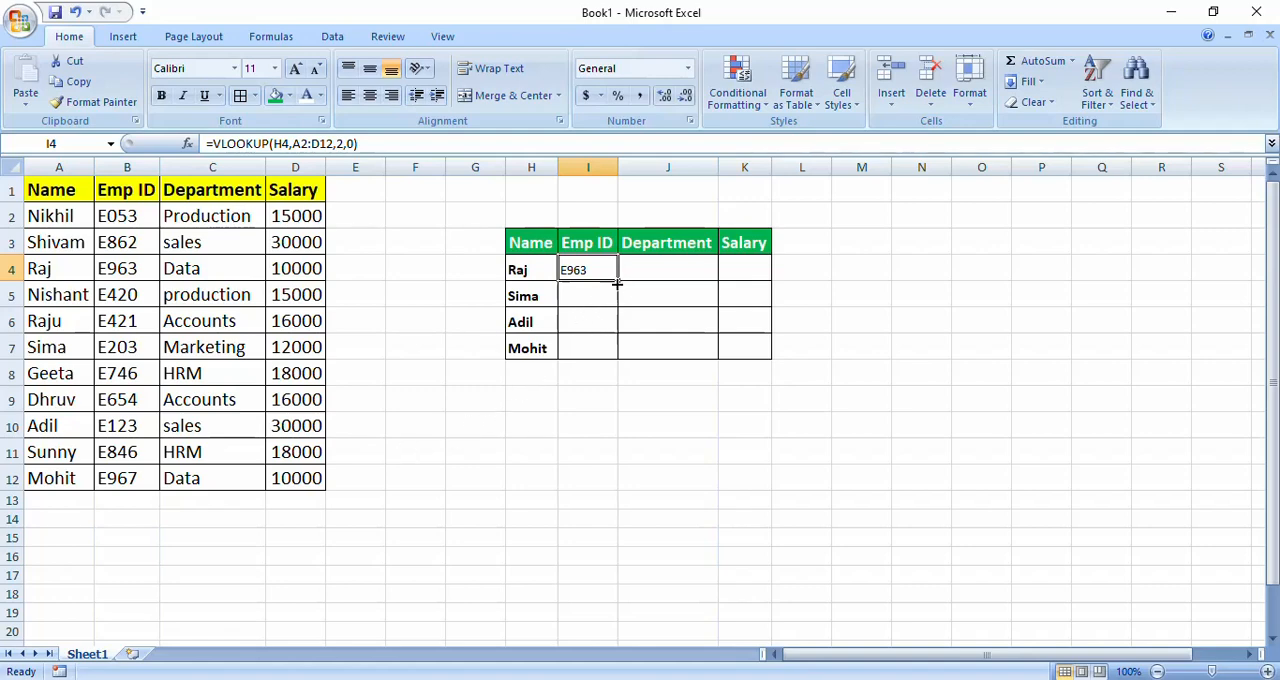
left_click_drag(617, 280, 618, 352)
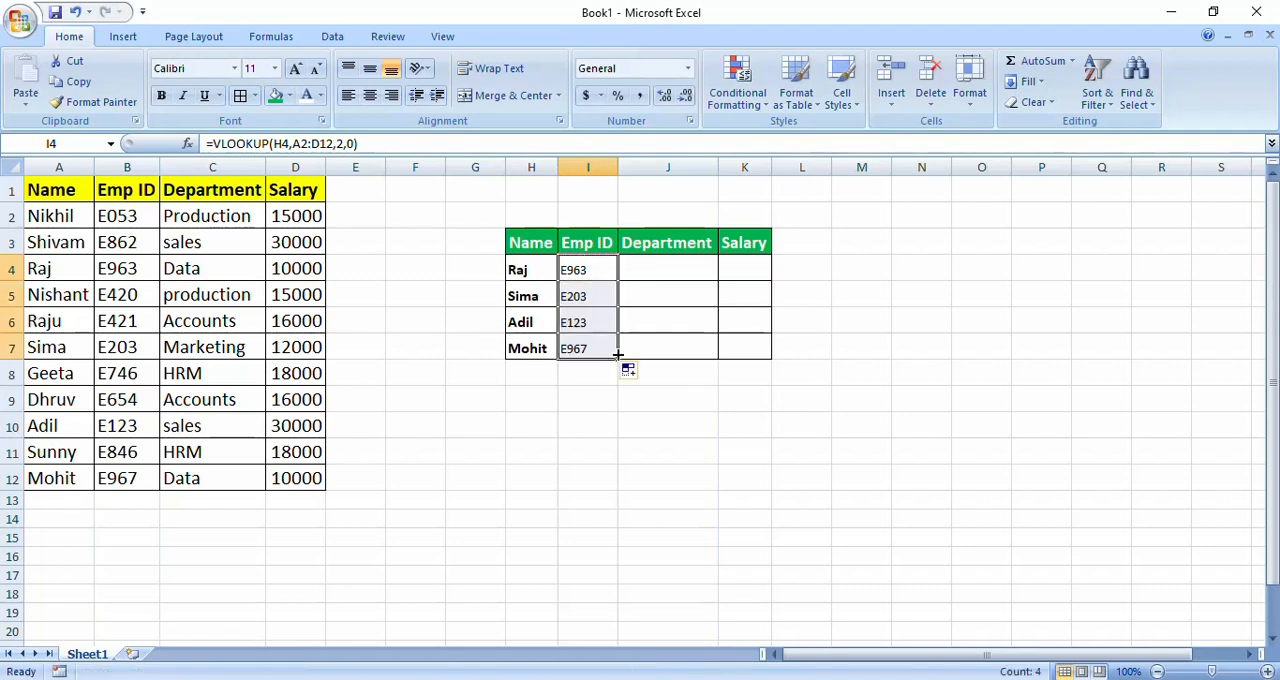
left_click(666, 331)
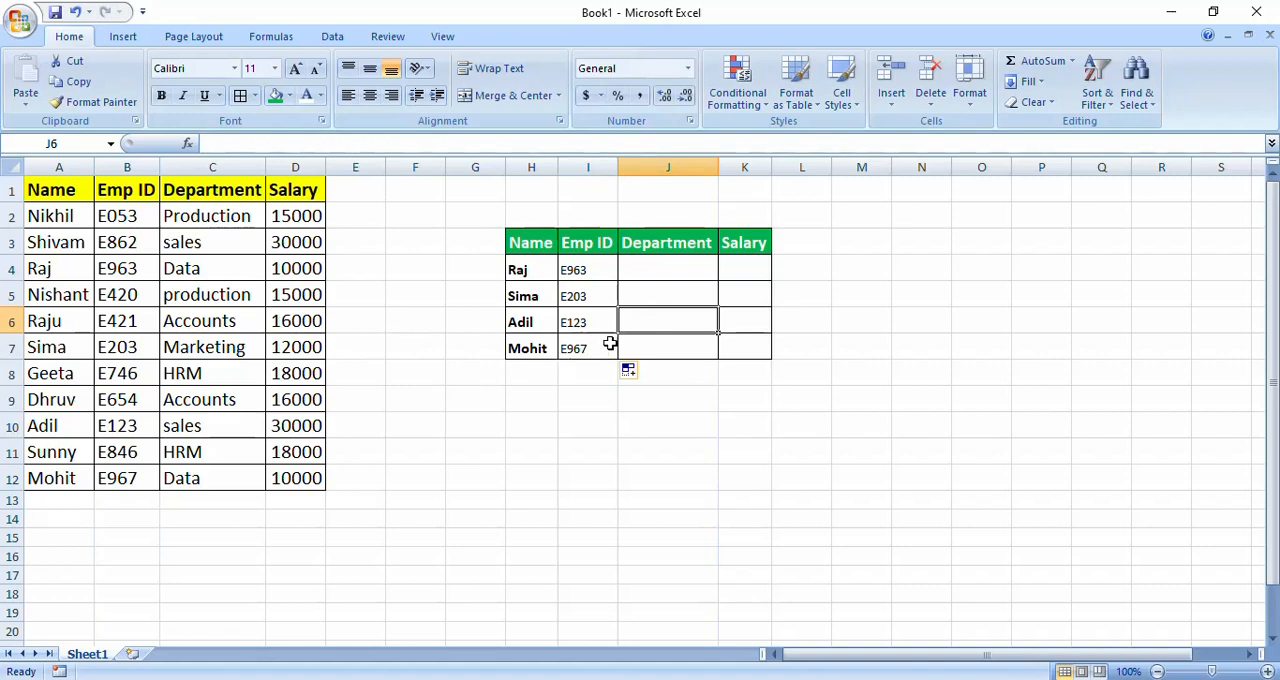
left_click(430, 346)
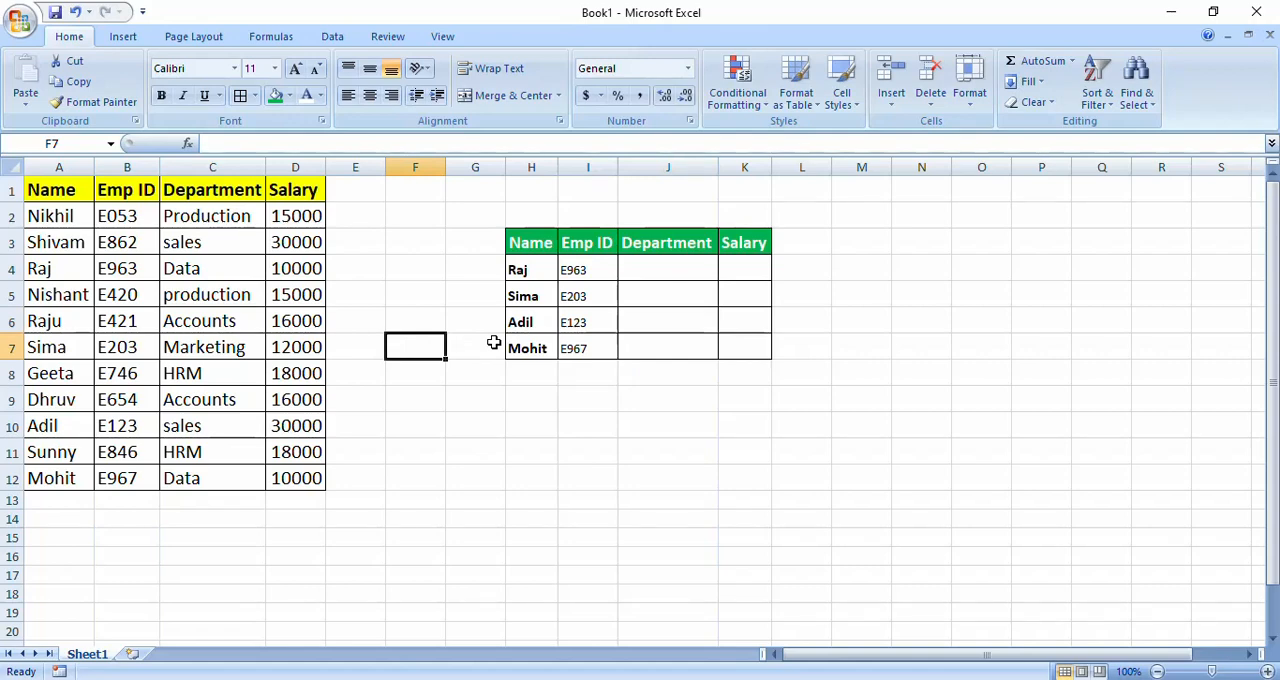
- Enter the exact-match formula =VLOOKUP(H4,A2:D12,3,0) in cell J4 to look up the first employee's department
left_click(654, 273)
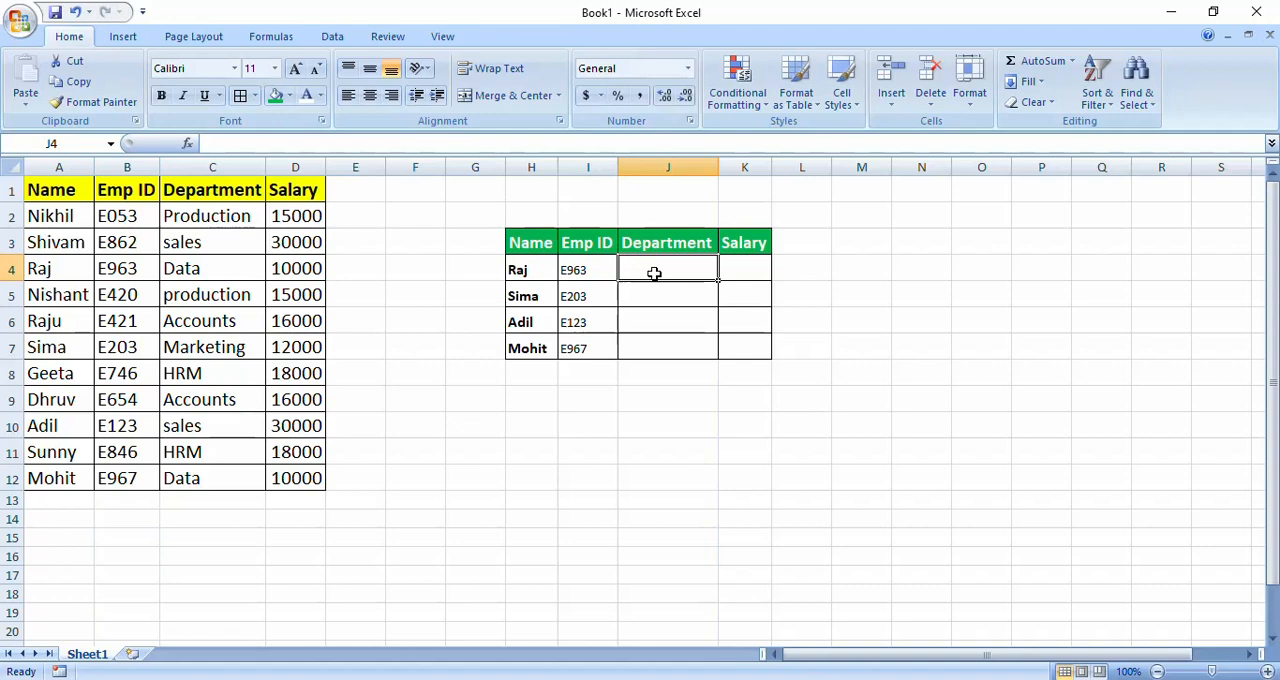
type("=vlo")
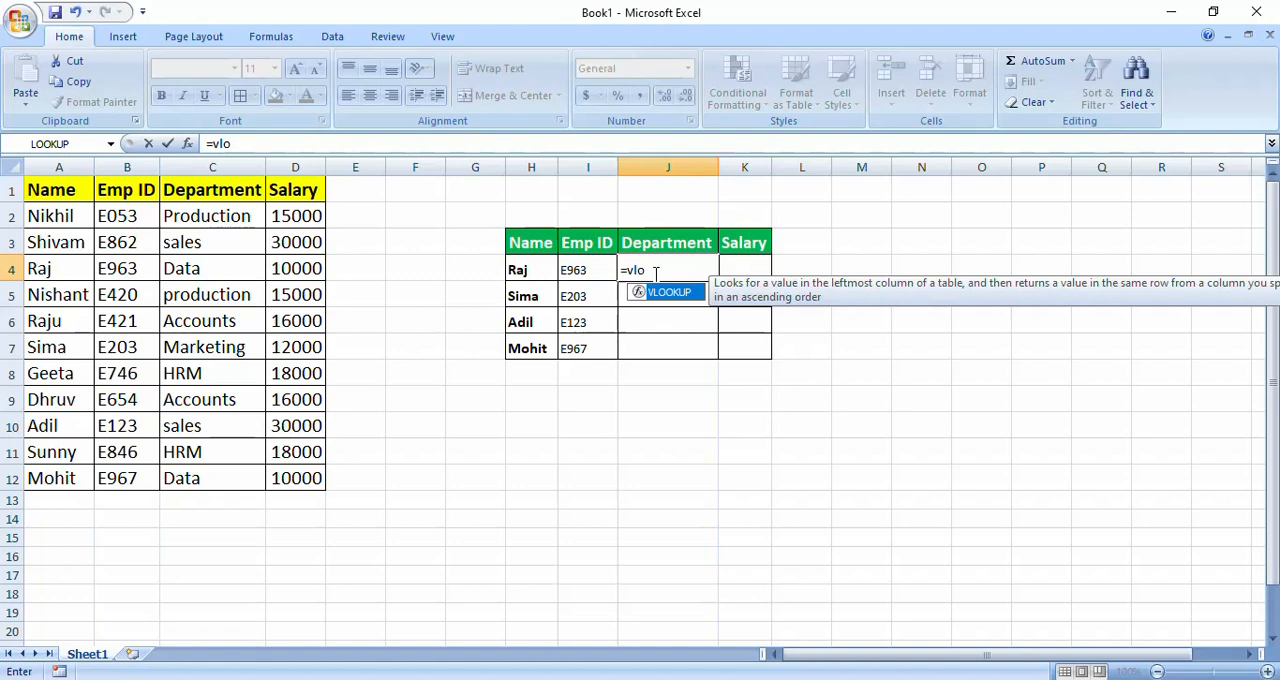
key("Tab")
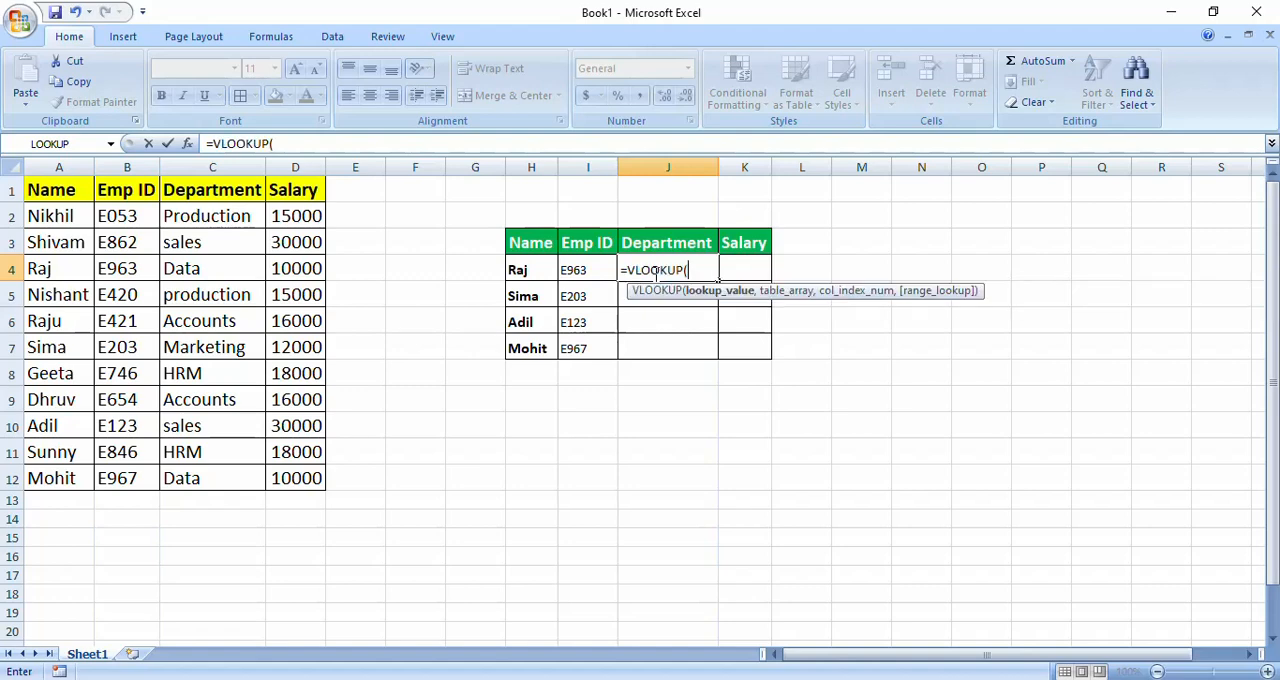
left_click(518, 271)
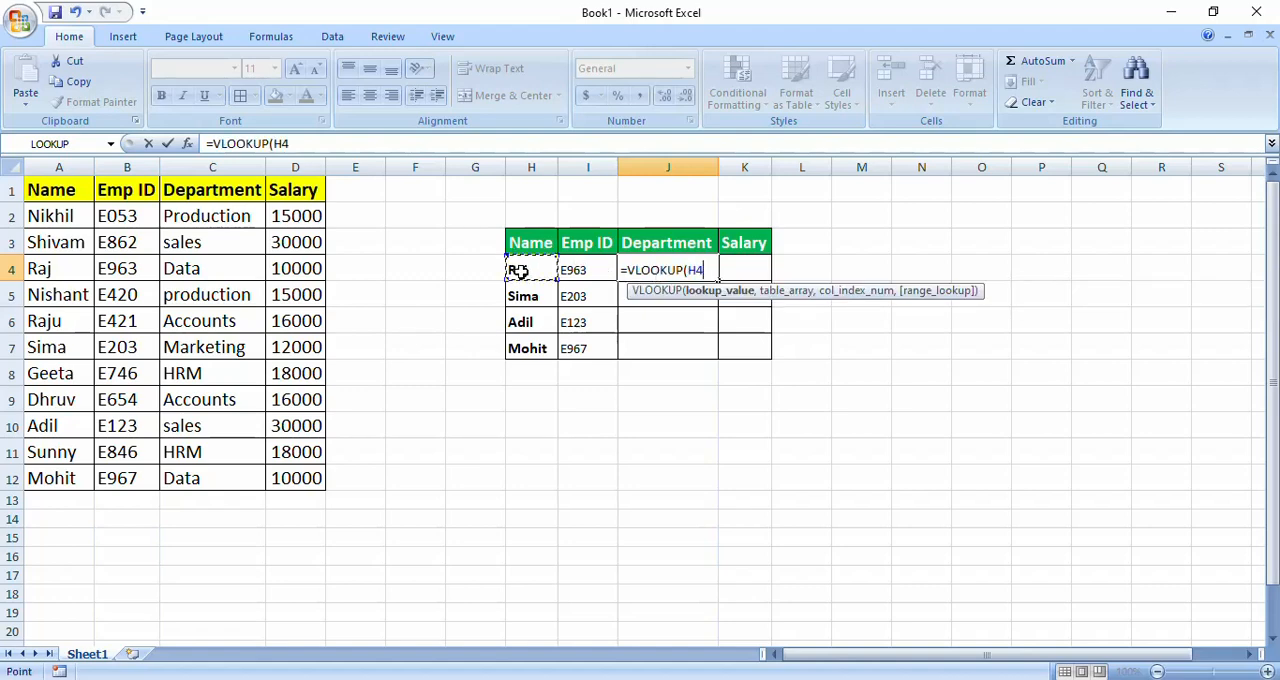
type(",")
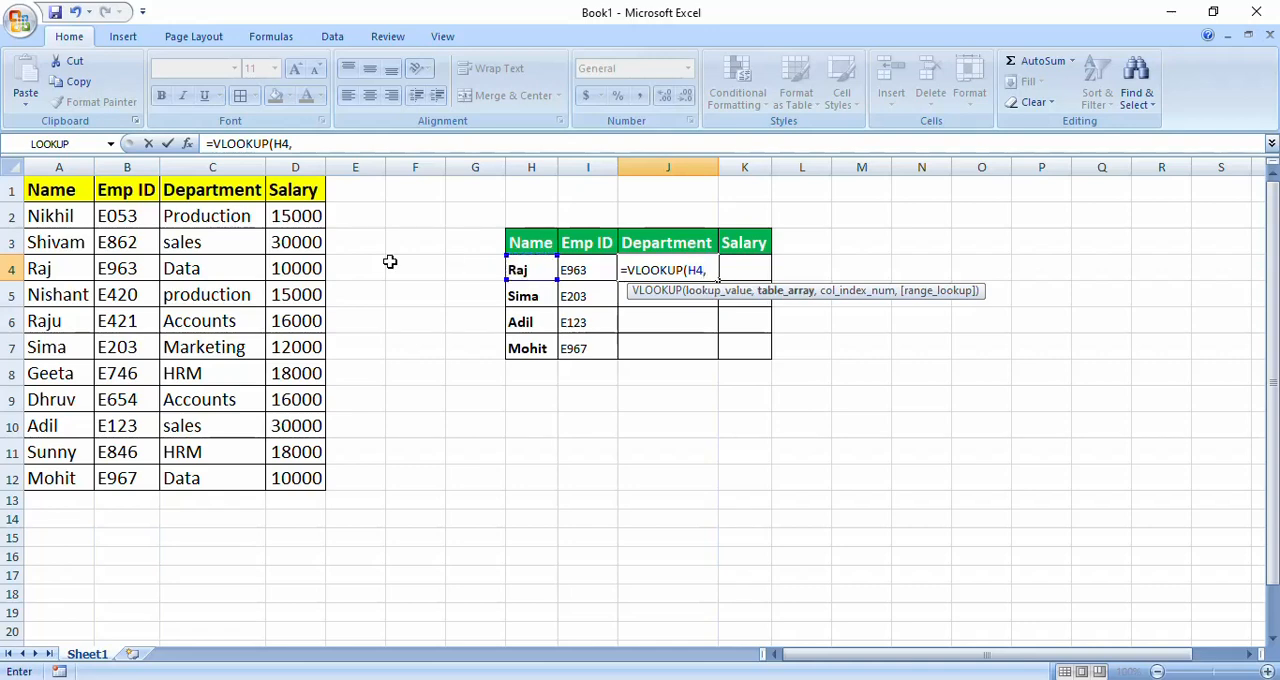
left_click_drag(49, 212, 293, 470)
type(",")
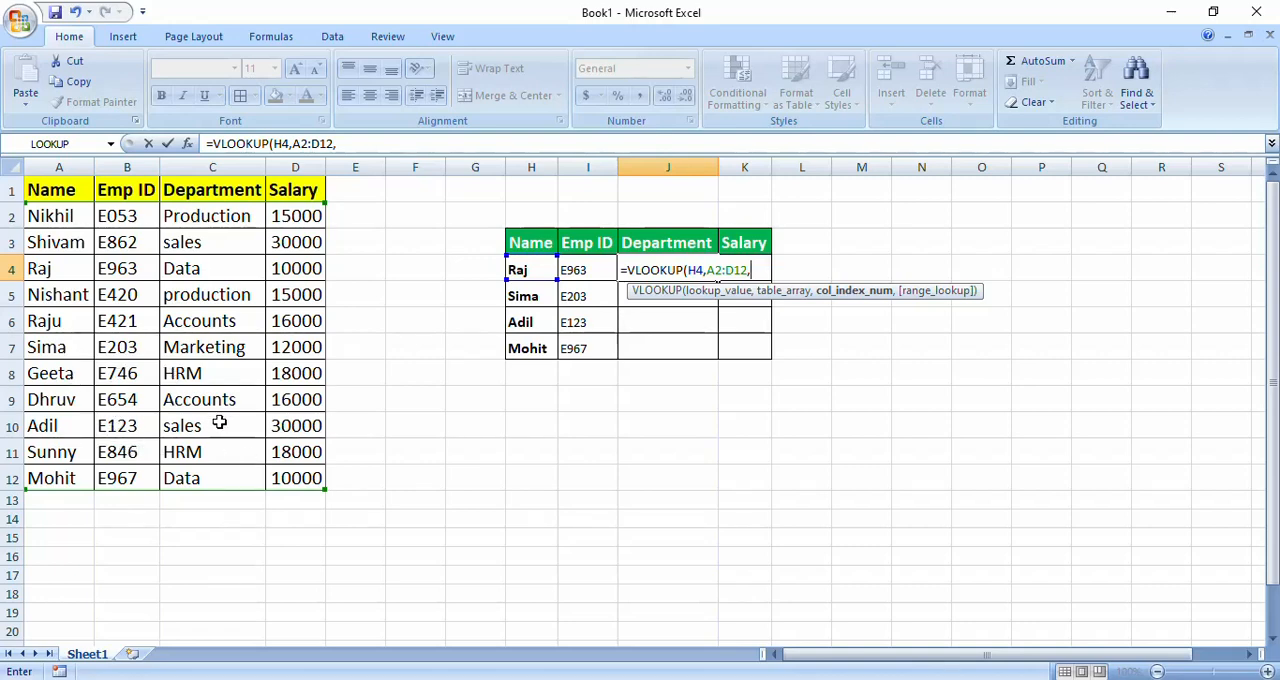
type("3,0)")
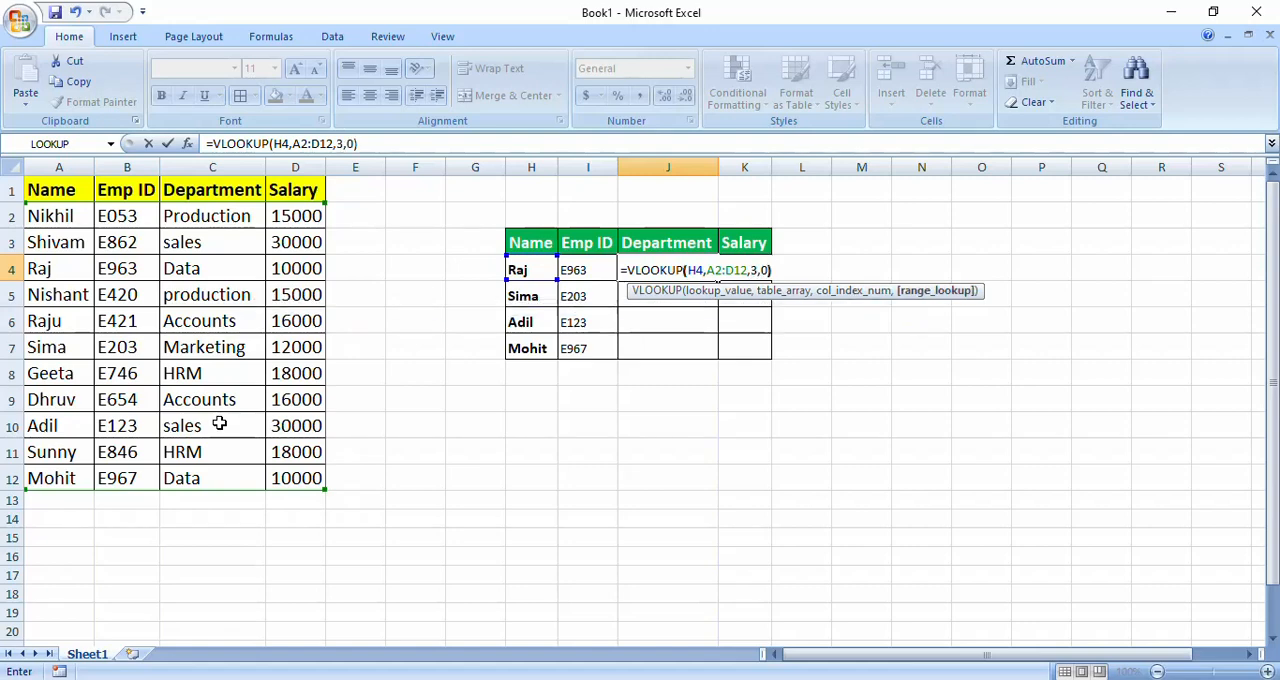
key("Return")
- Fill the Department lookup formula from J4 down through J7
key("Up")
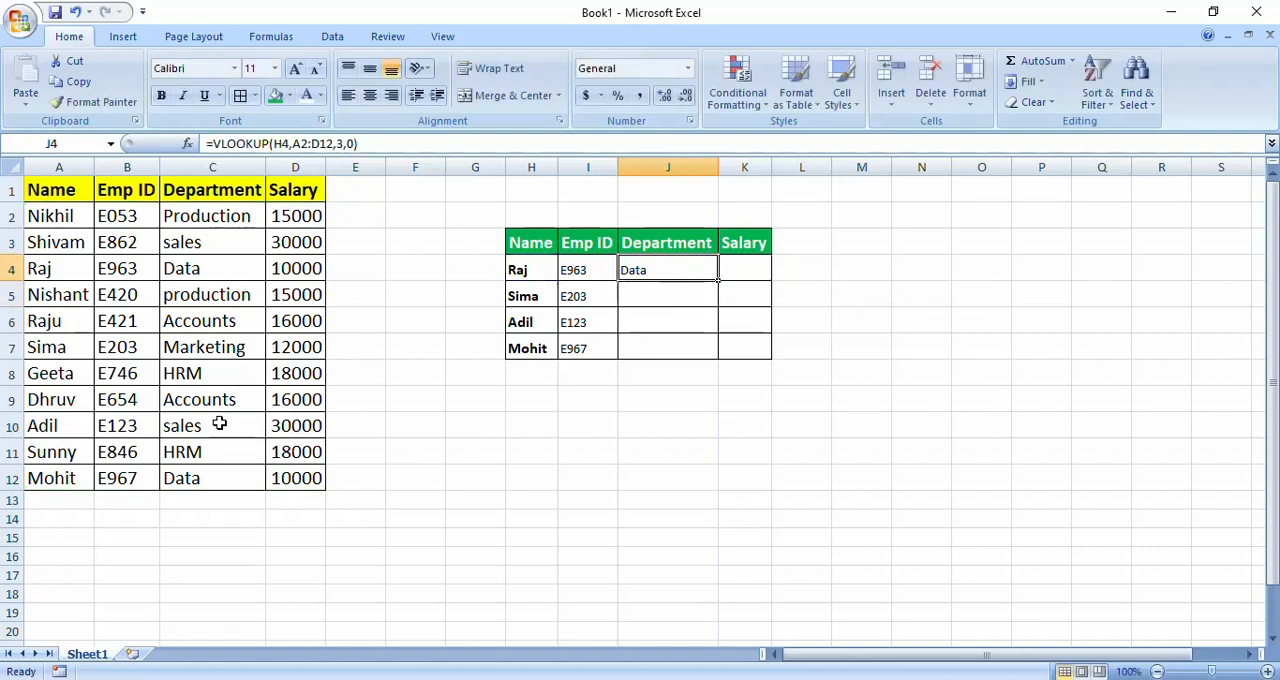
key("shift+Down")
key("shift+Down")
key("shift+Down")
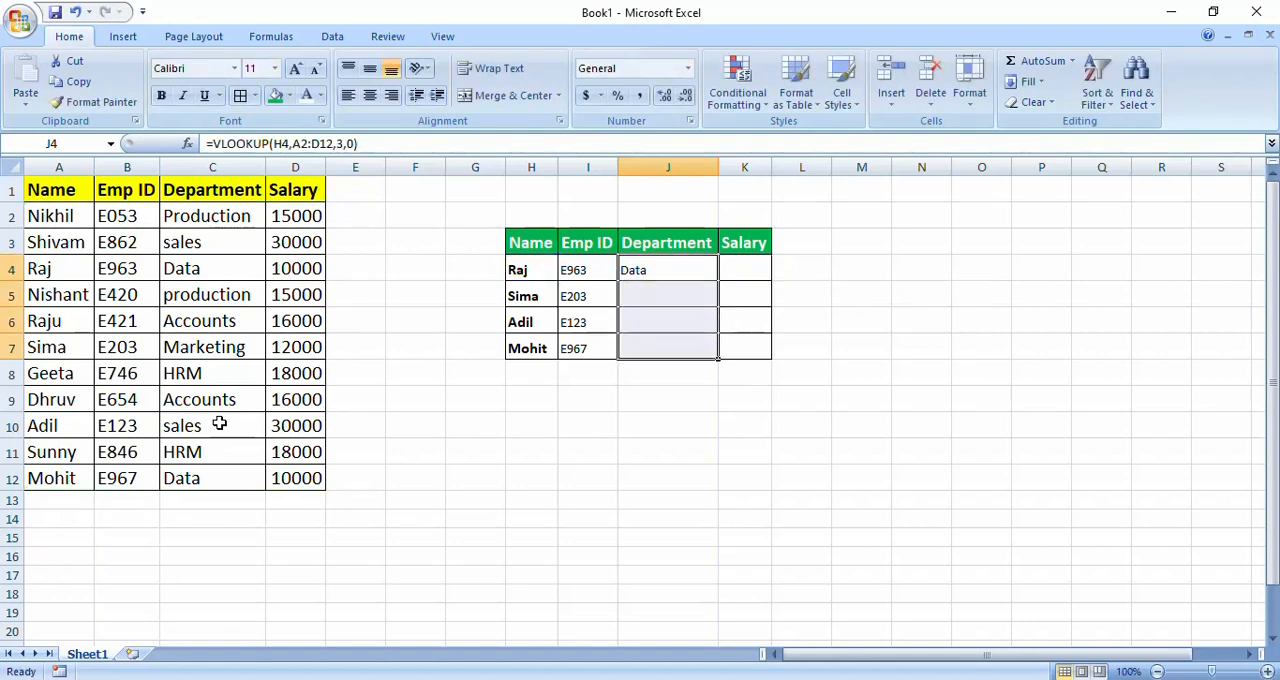
key("ctrl+d")
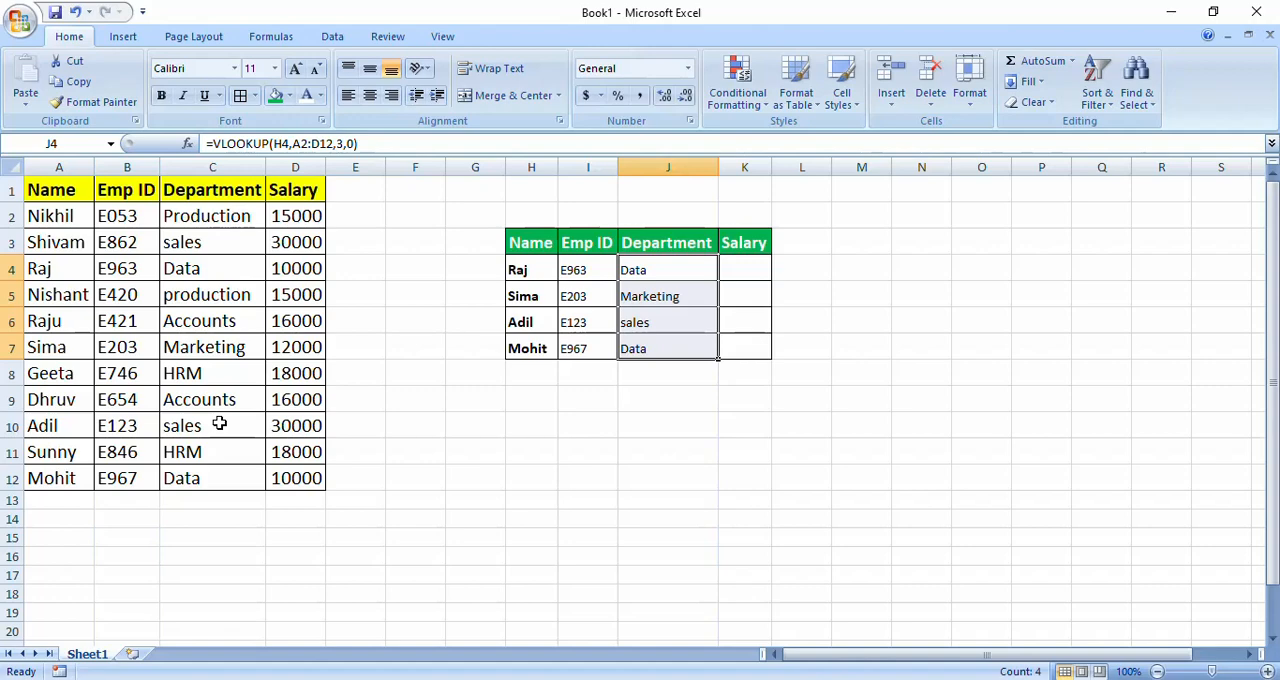
- Enter the exact-match formula =VLOOKUP(H4,A2:D12,4,0) in cell K4 to look up the first employee's salary
key("Right")
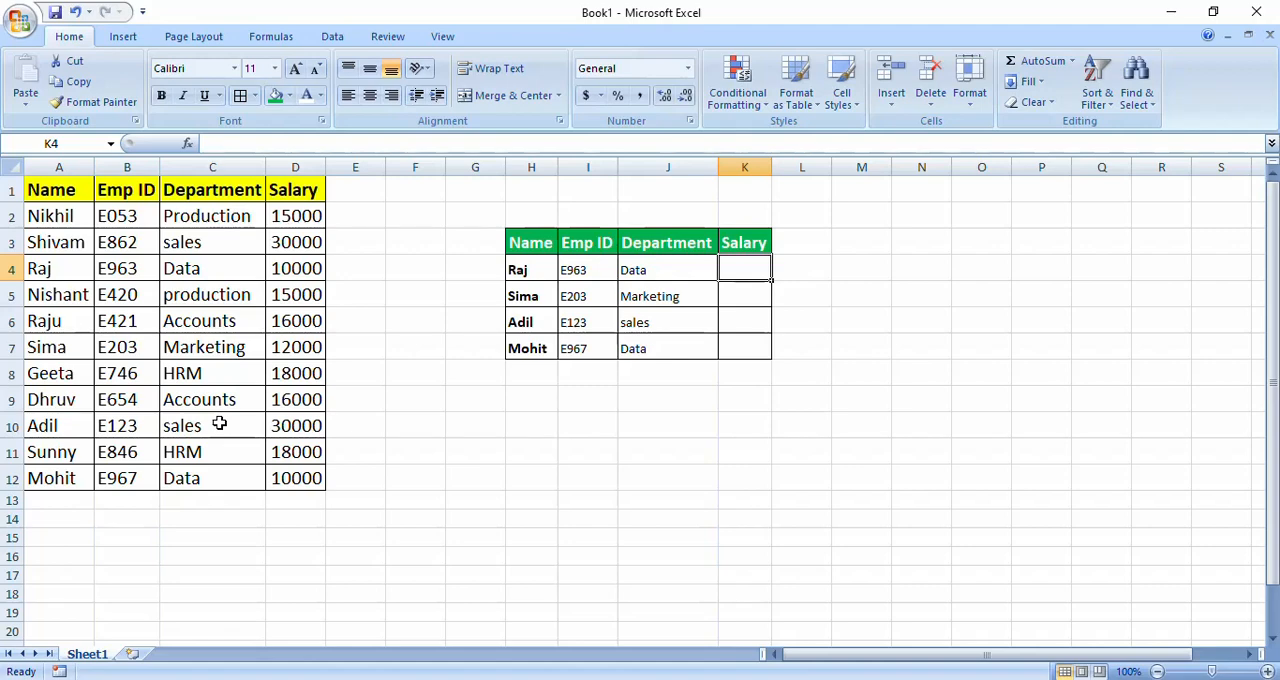
type("=")
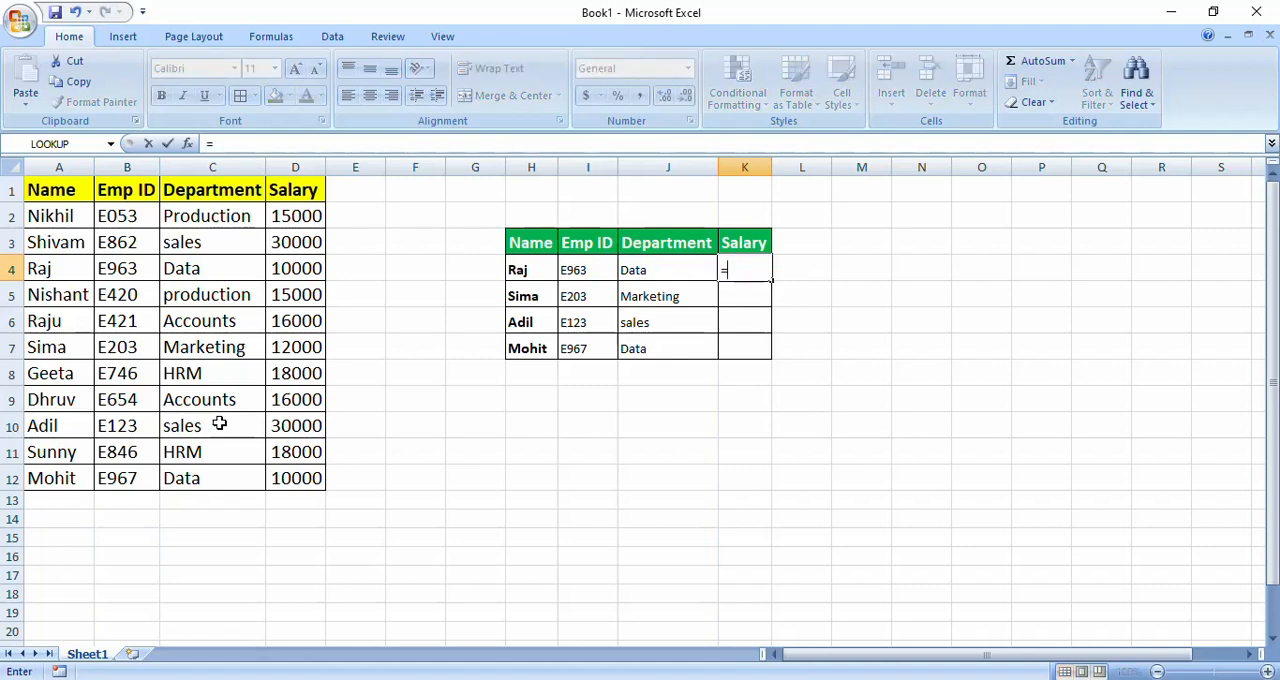
type("vl")
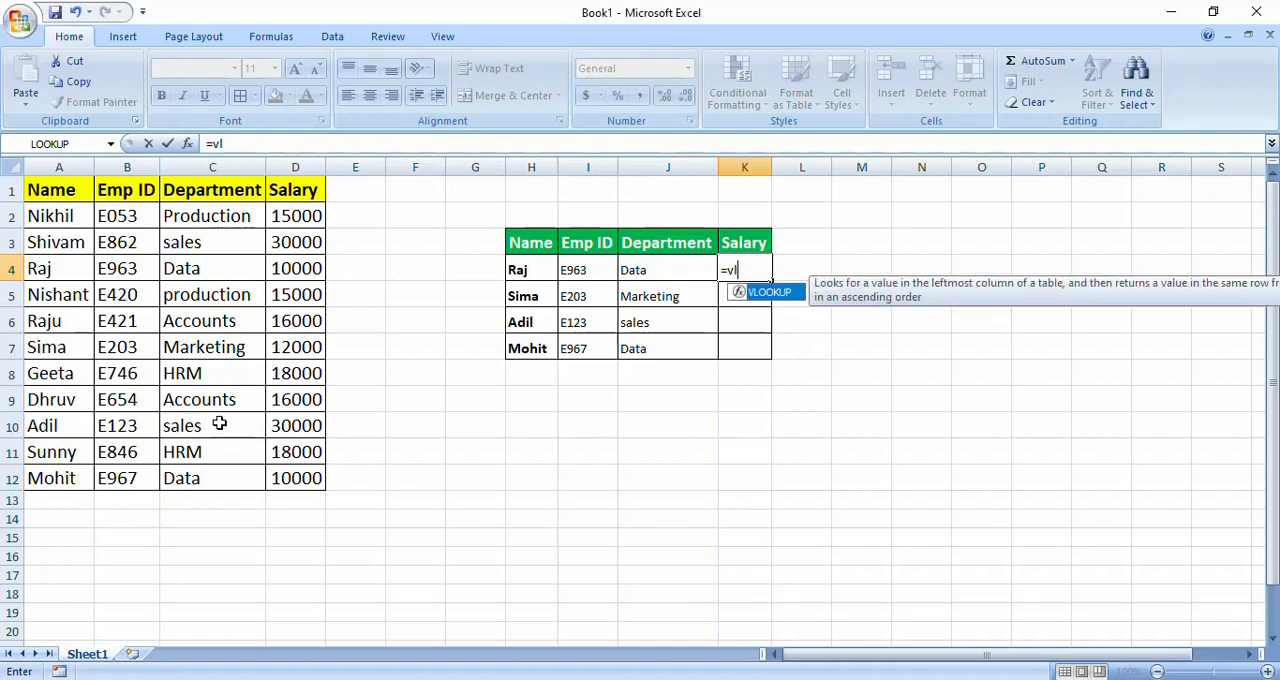
key("Tab")
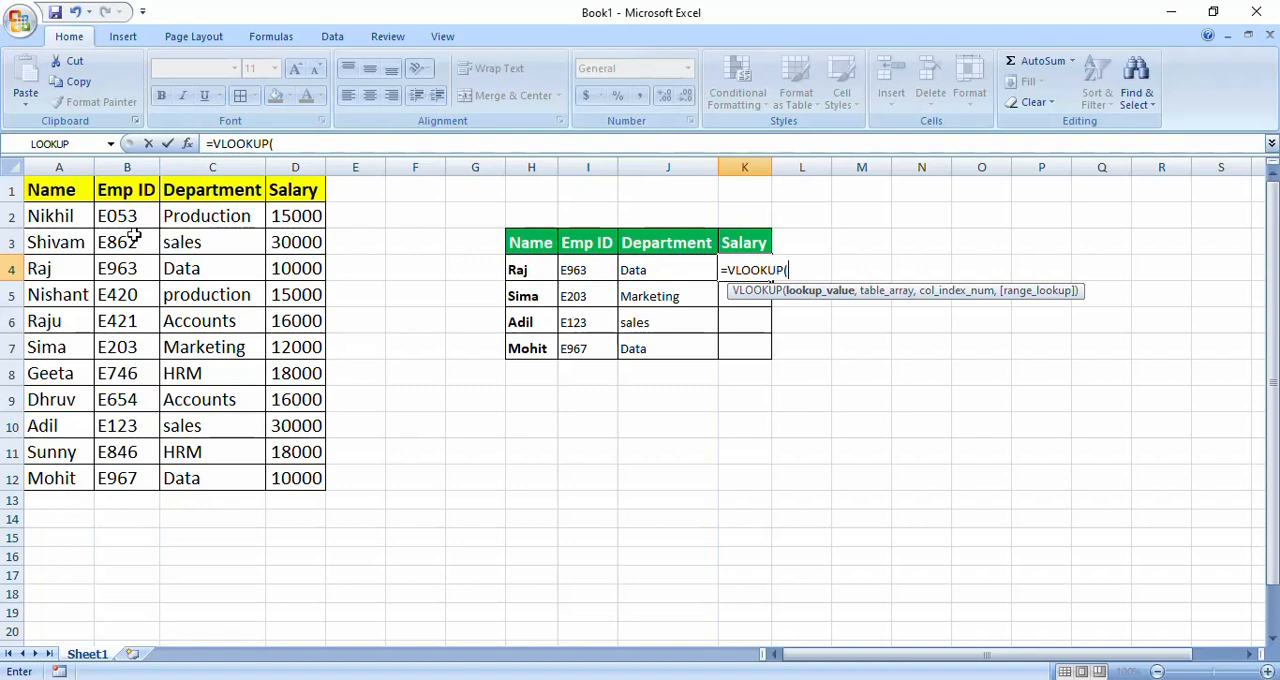
left_click(522, 272)
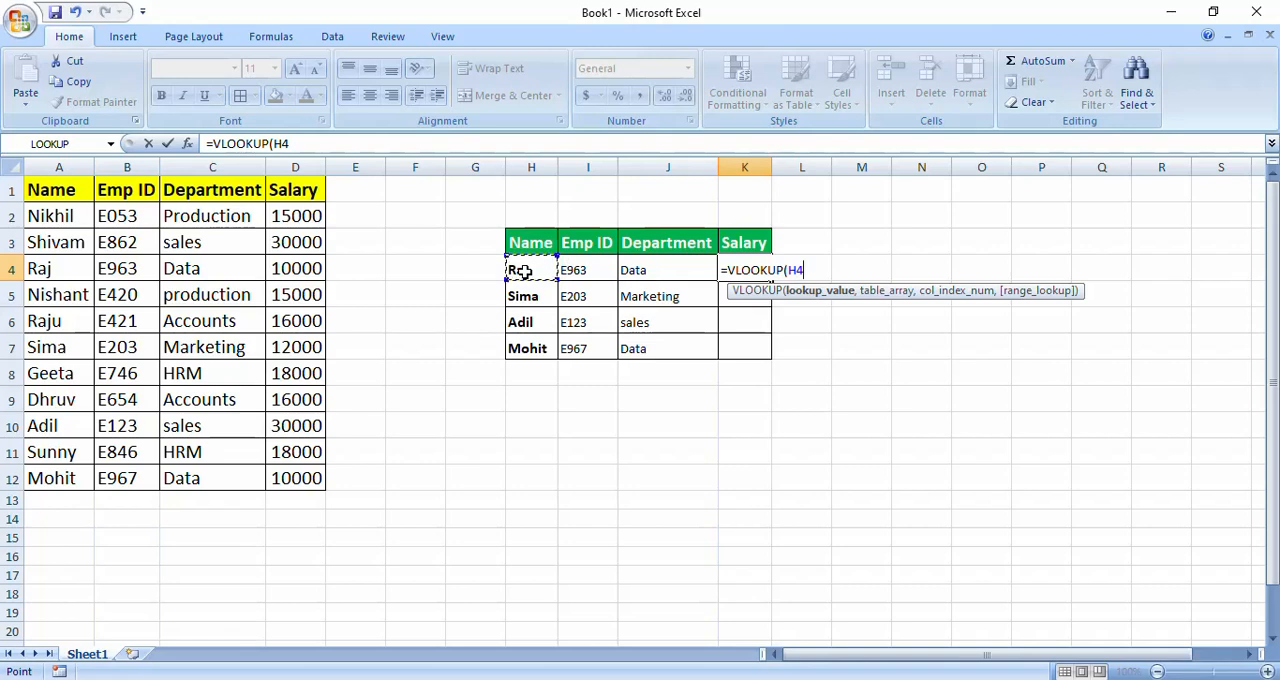
type(",")
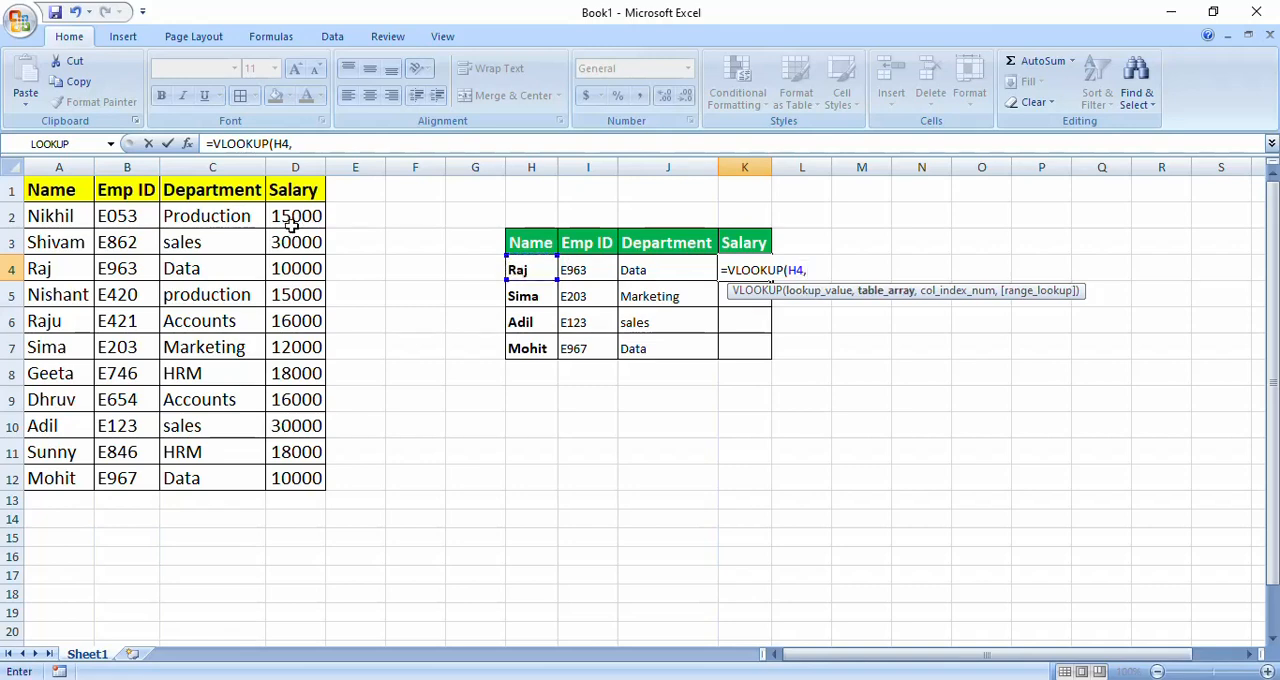
left_click(71, 217)
left_click_drag(71, 217, 235, 482)
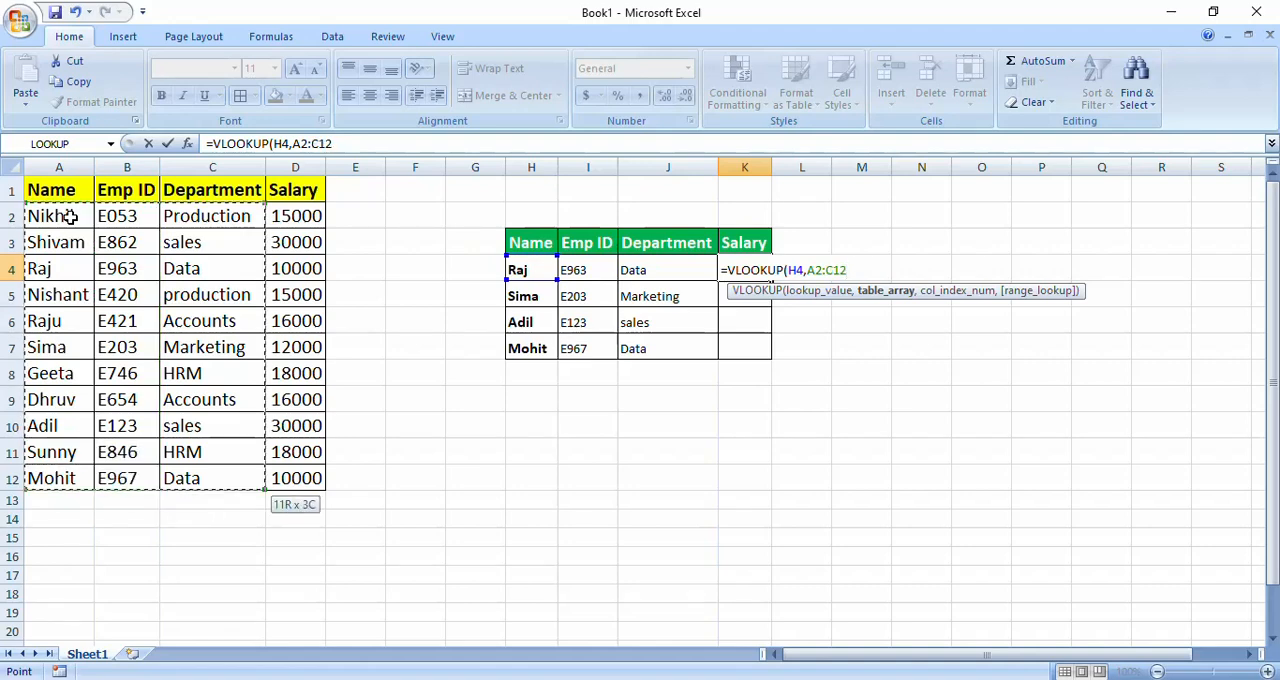
key("shift+Right")
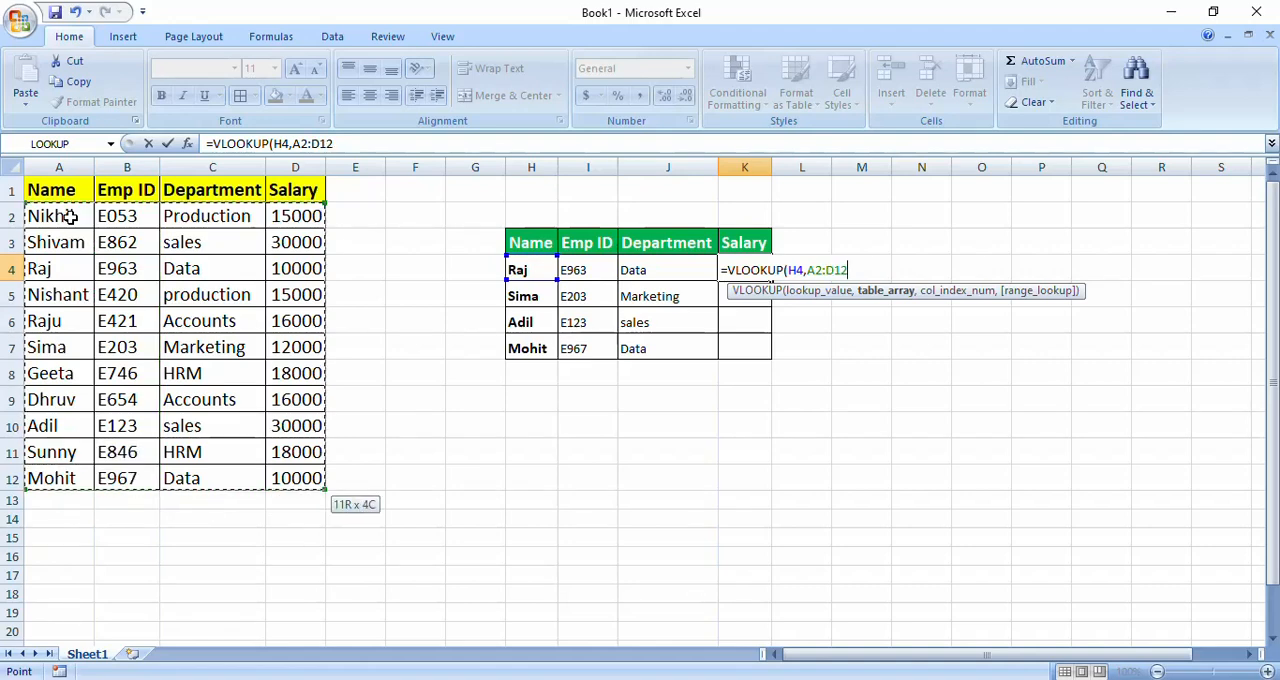
type(",")
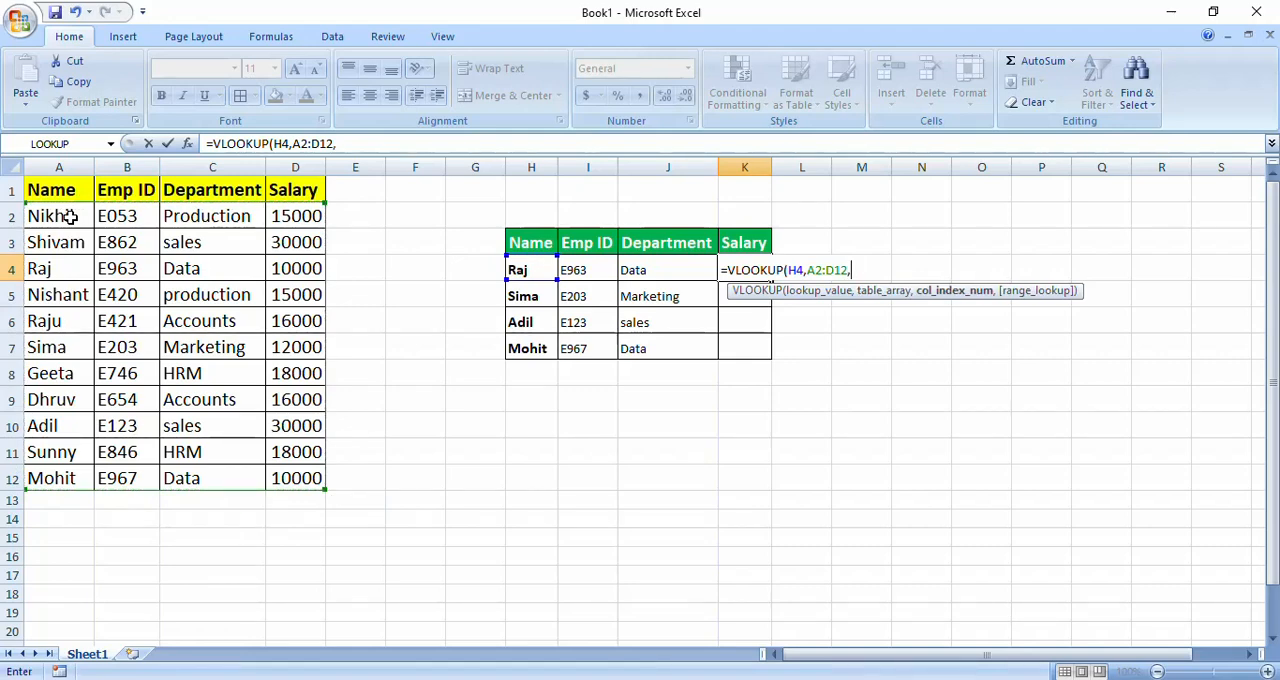
type("4,")
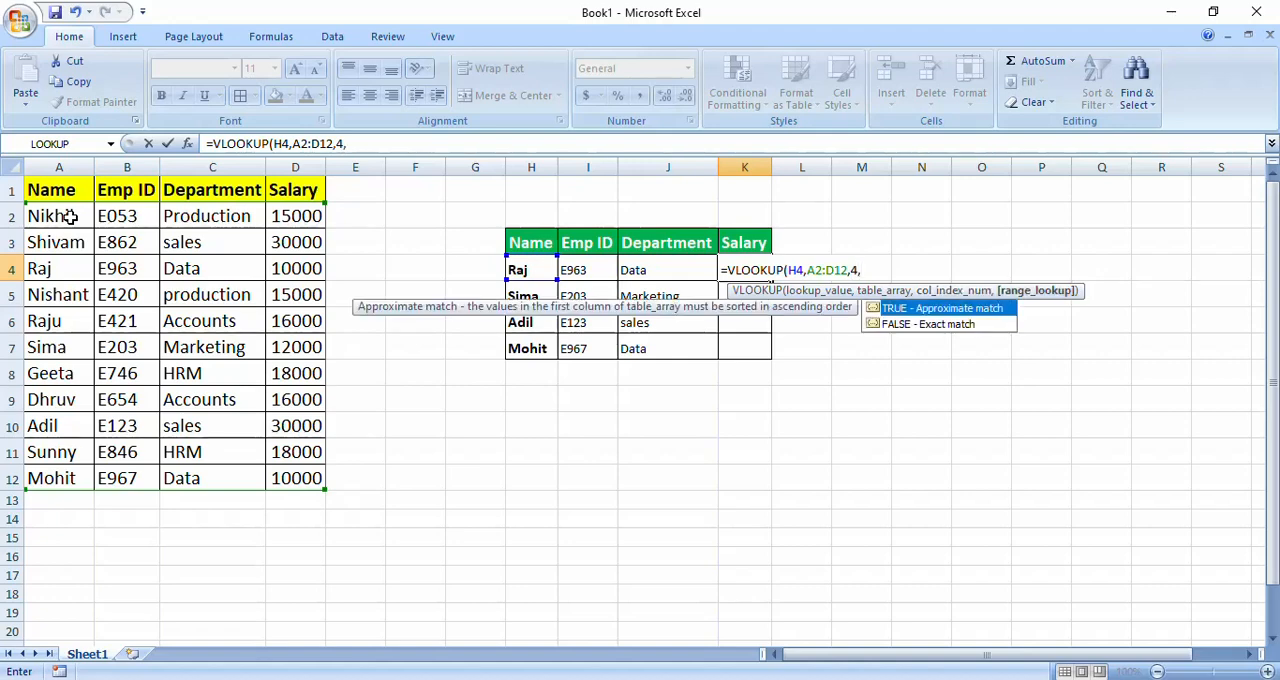
type("0)")
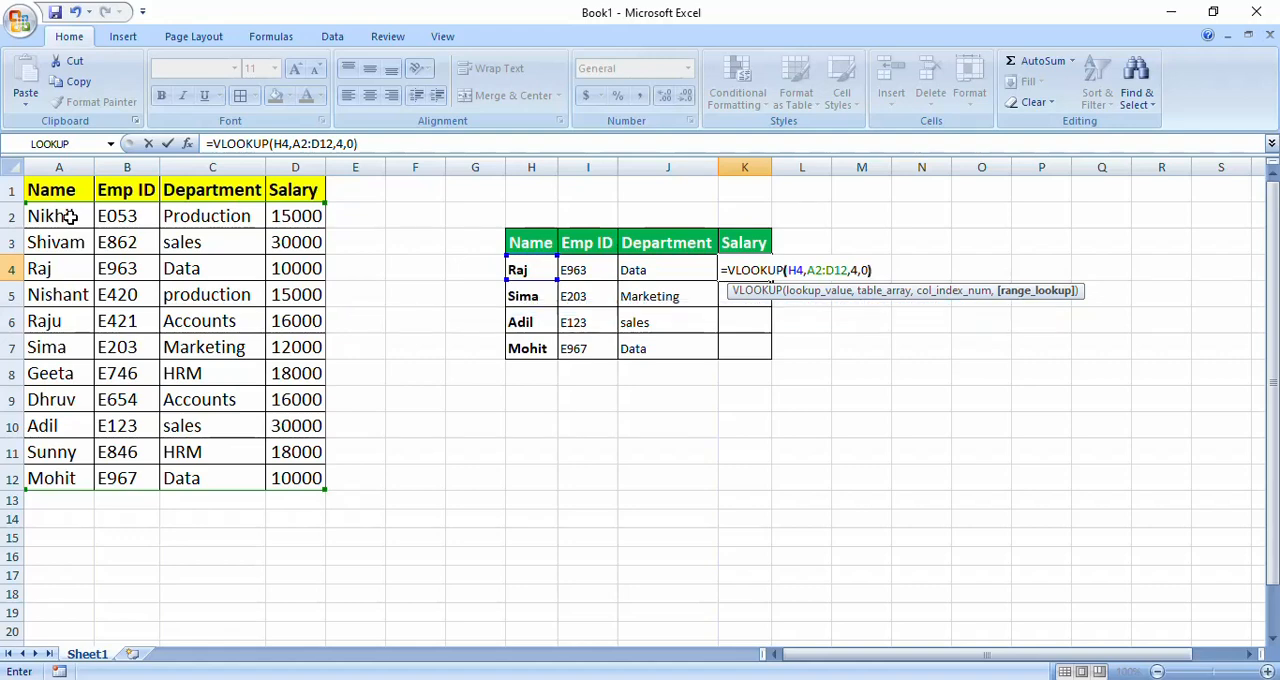
key("Return")
- Fill the Salary lookup formula from K4 down through K7
key("Up")
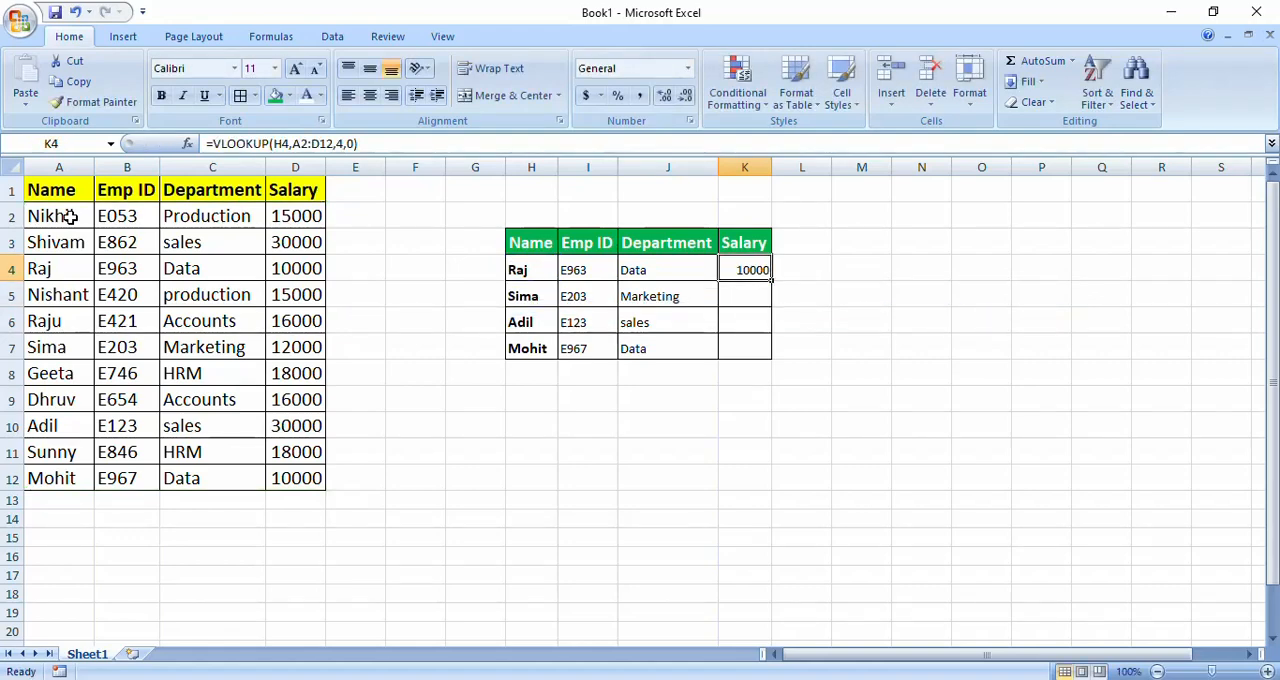
key("shift+Down")
key("shift+Down")
key("shift+Down")
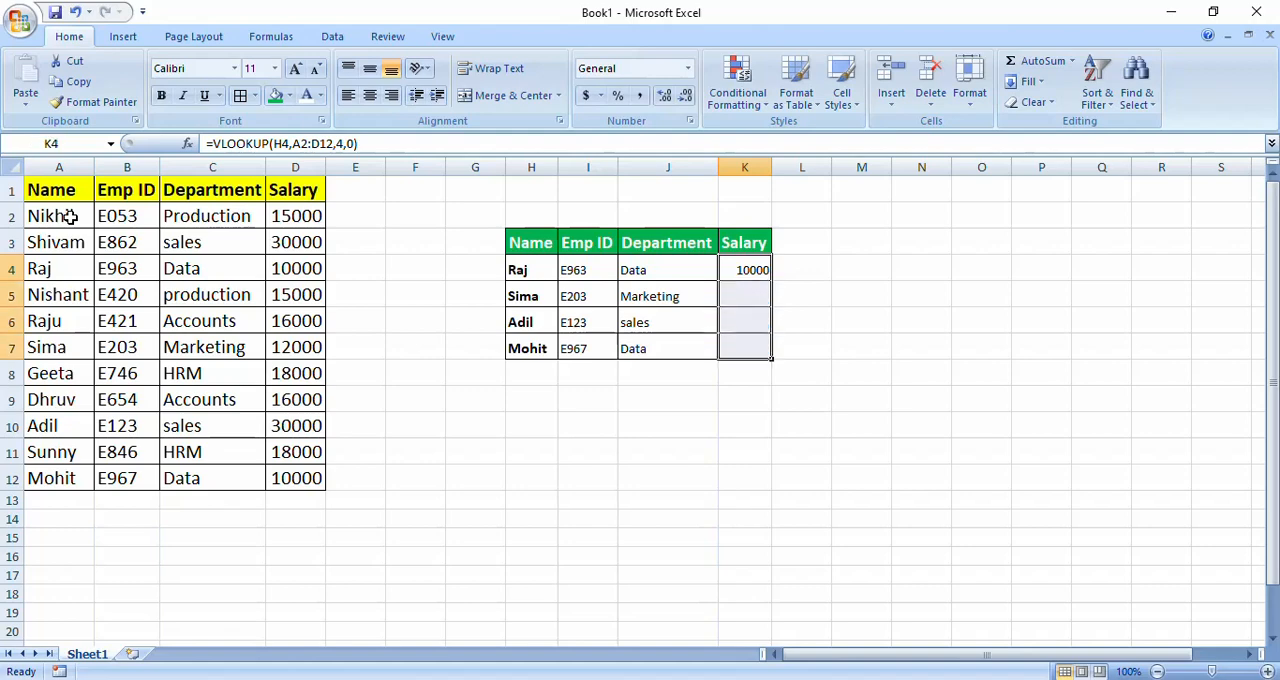
key("ctrl+d")
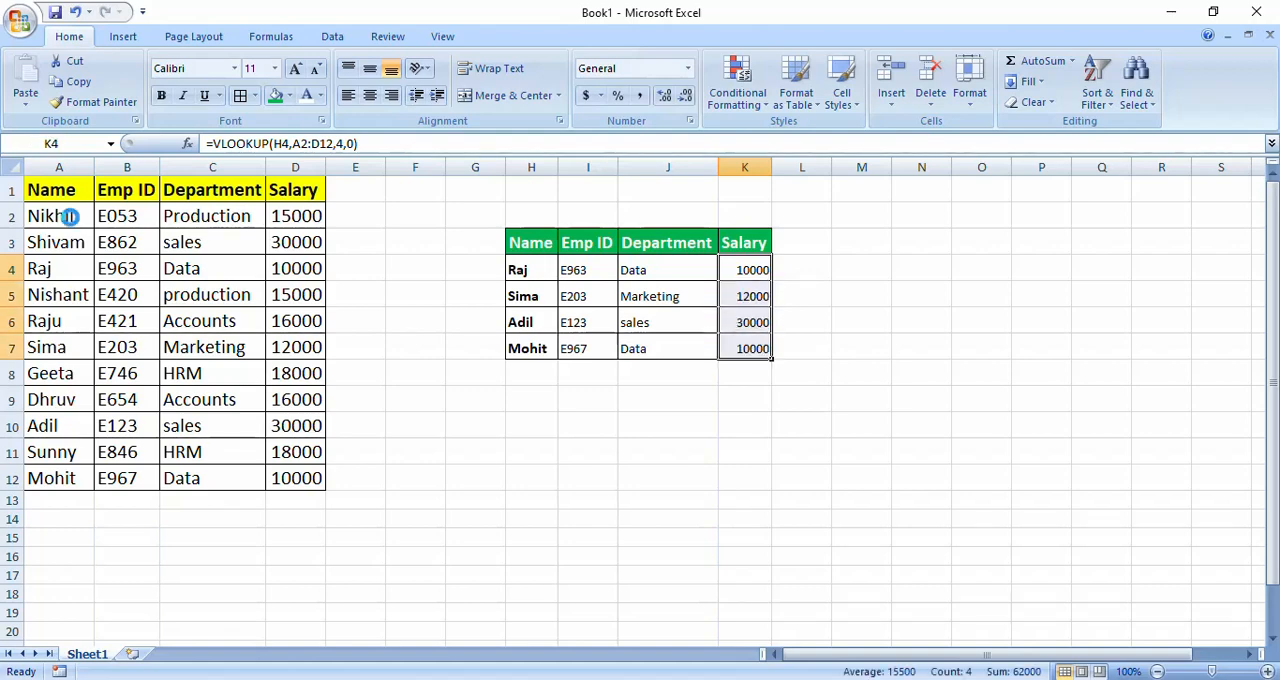
key("Down")
key("Down")
key("Down")
key("Down")
key("Down")
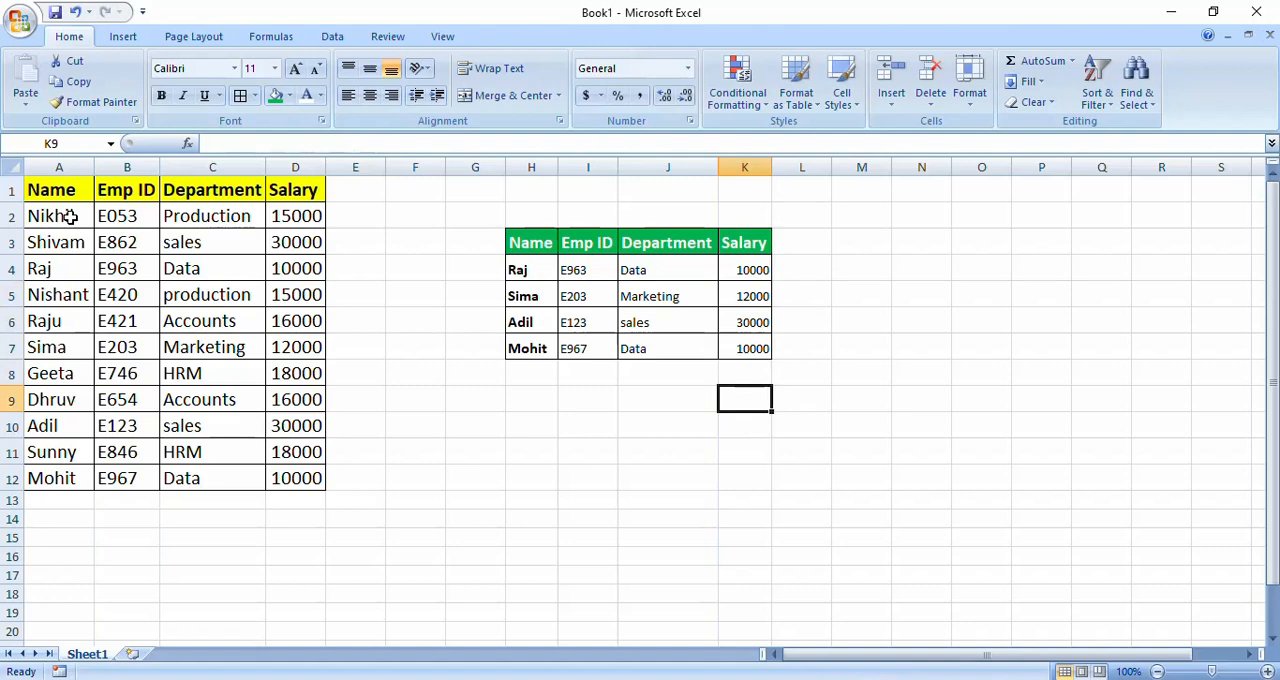